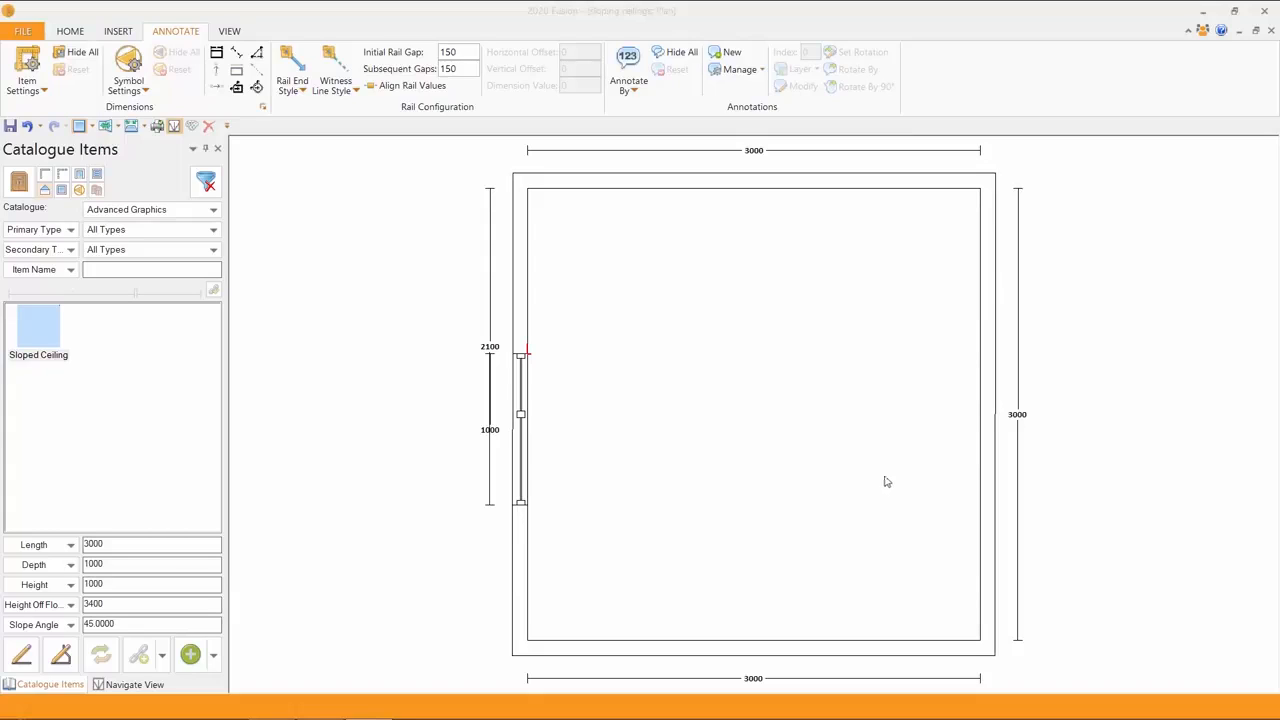
Step: Add a 3000 long Sloped Ceiling along the plan's upper wall, with its height off floor set to 1500
{"action": "right_click", "coordinate": [564, 190]}
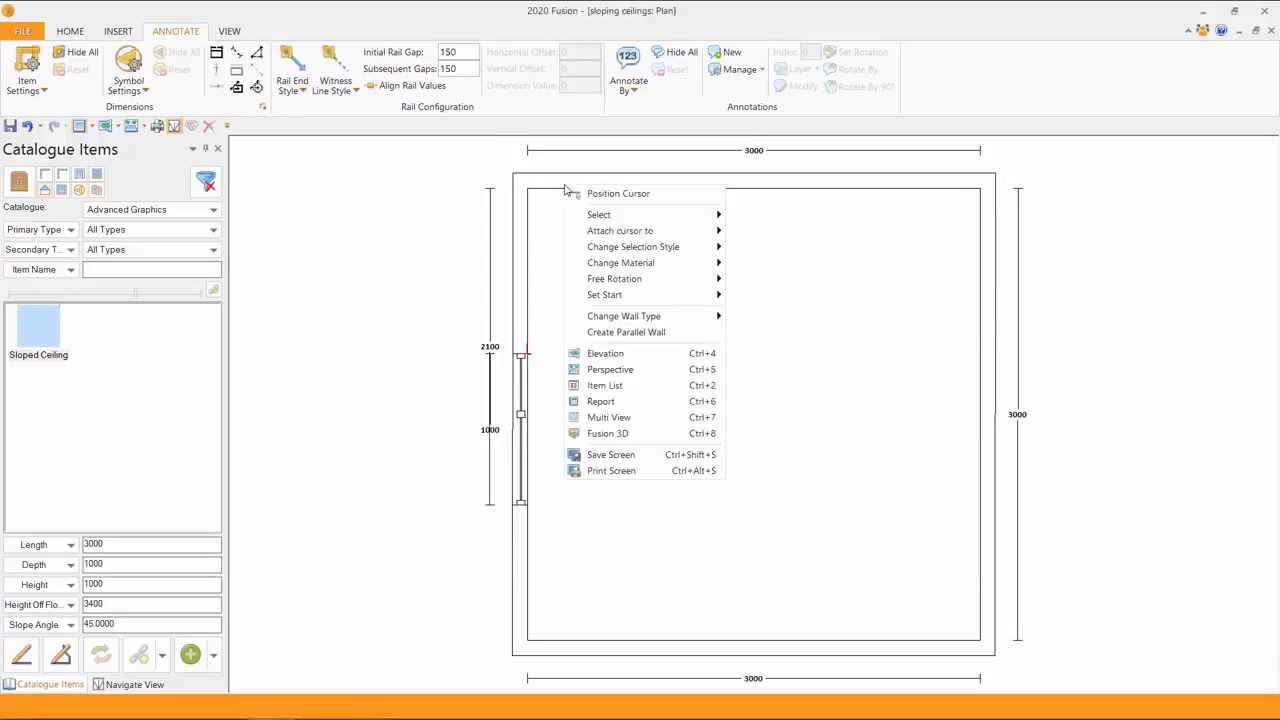
{"action": "mouse_move", "coordinate": [628, 232]}
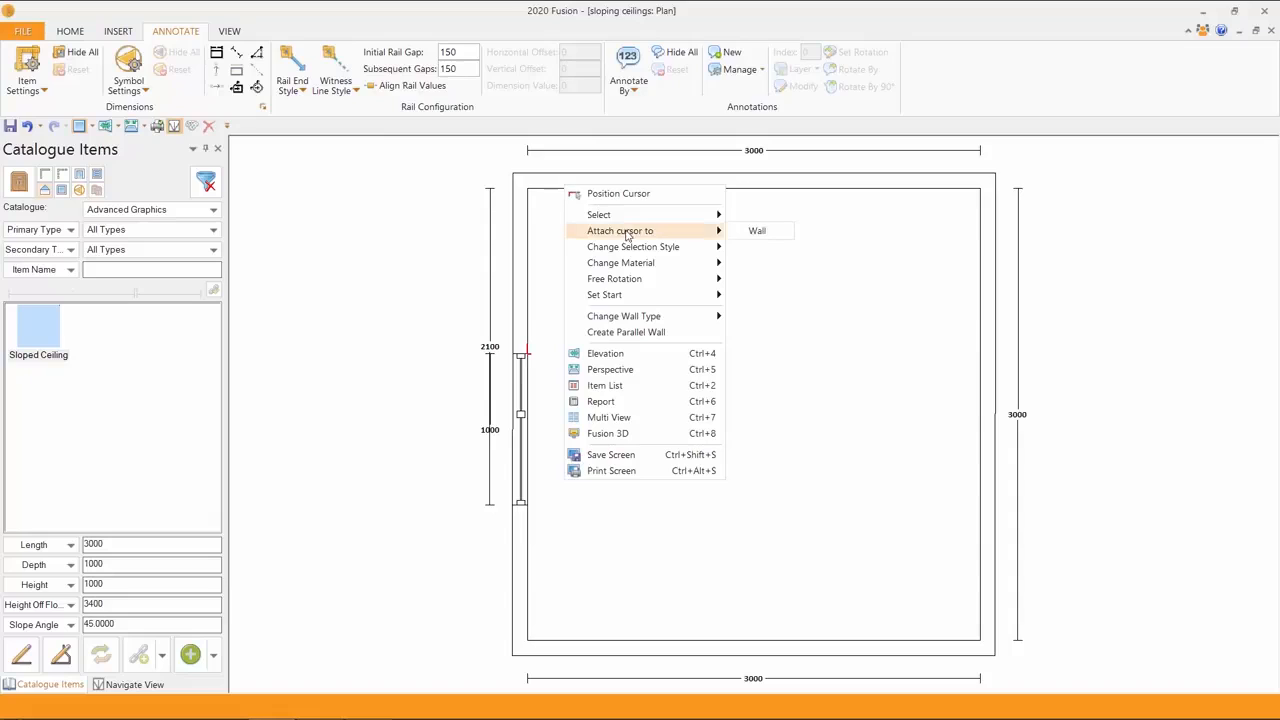
{"action": "left_click", "coordinate": [760, 232]}
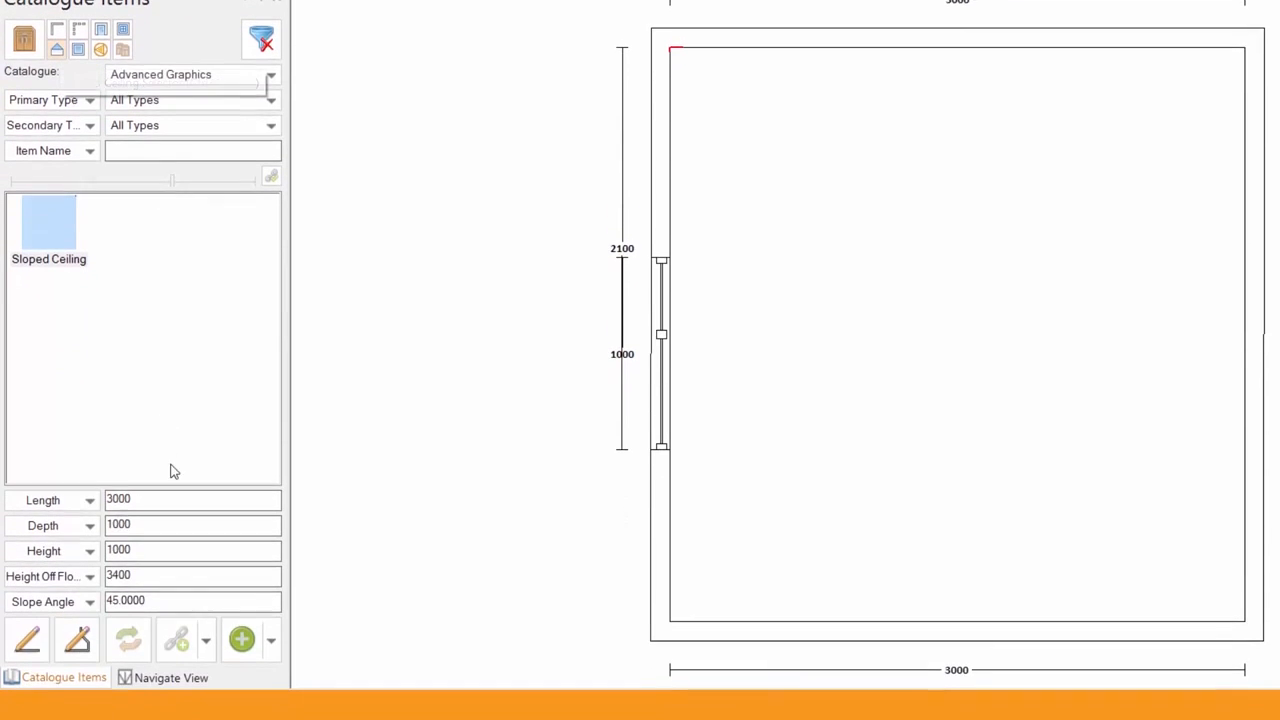
{"action": "left_click", "coordinate": [148, 547]}
{"action": "double_click", "coordinate": [148, 574]}
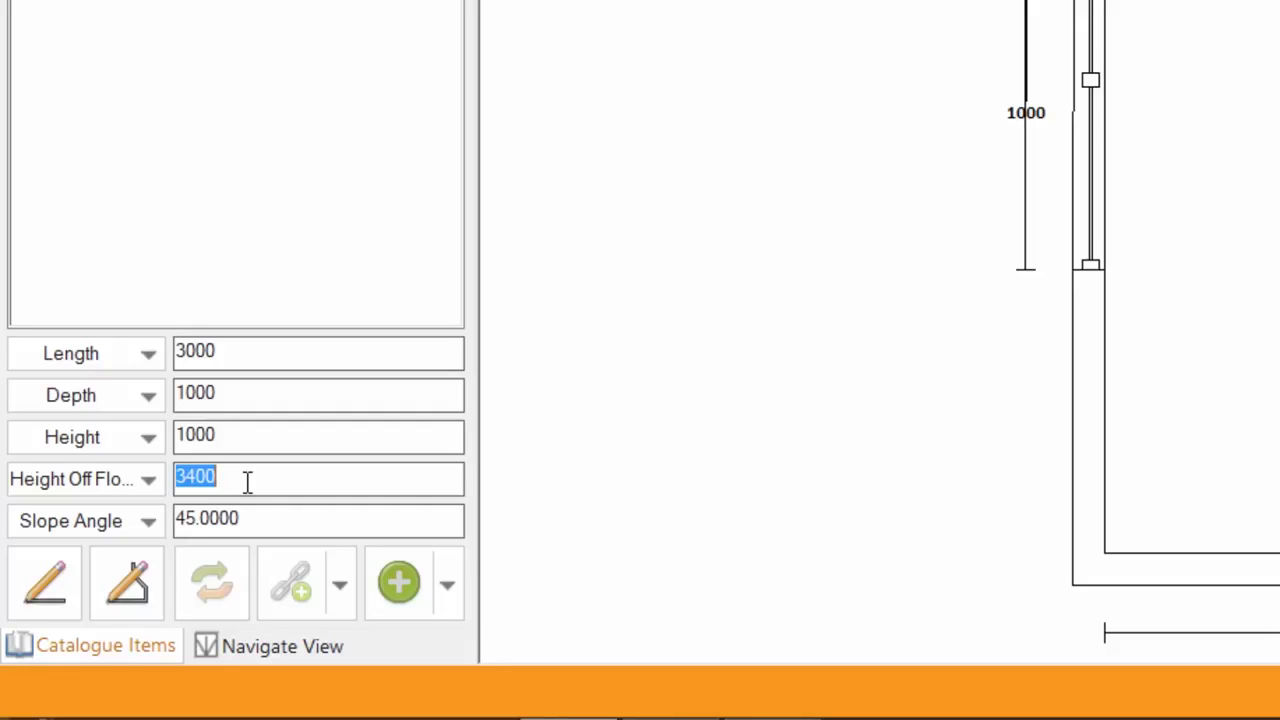
{"action": "type", "text": "15"}
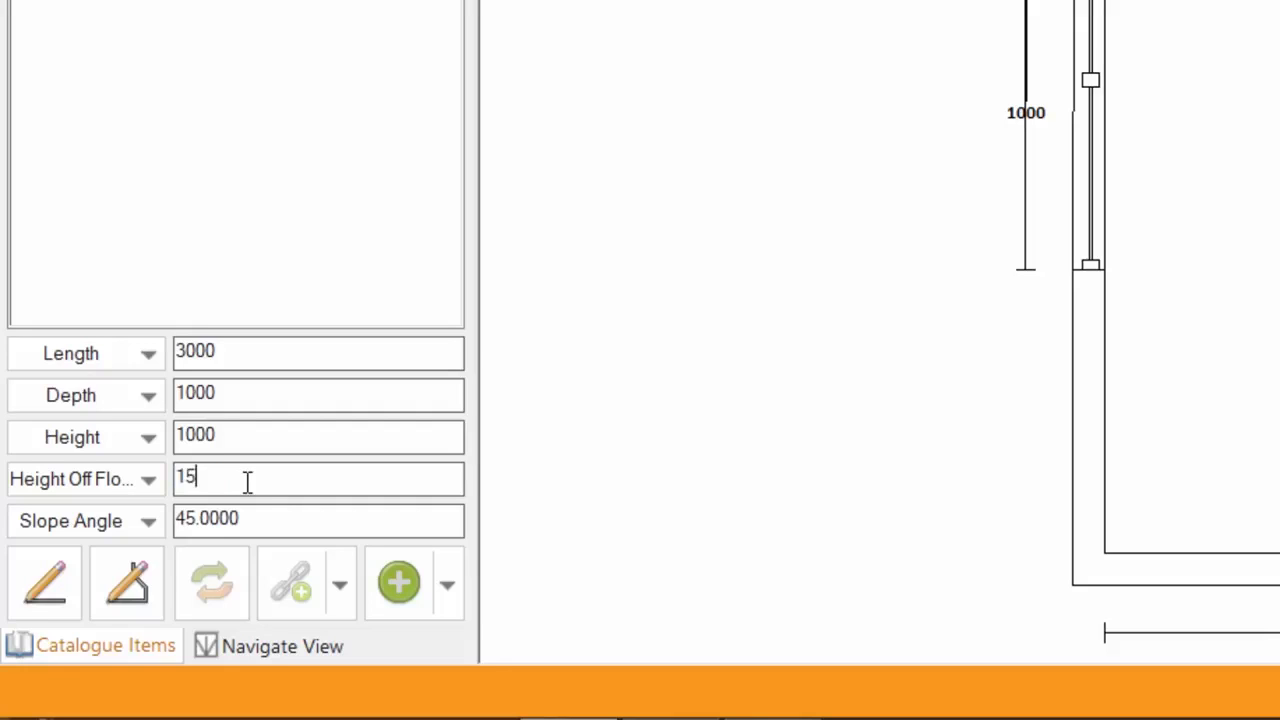
{"action": "type", "text": "00"}
{"action": "left_click", "coordinate": [278, 524]}
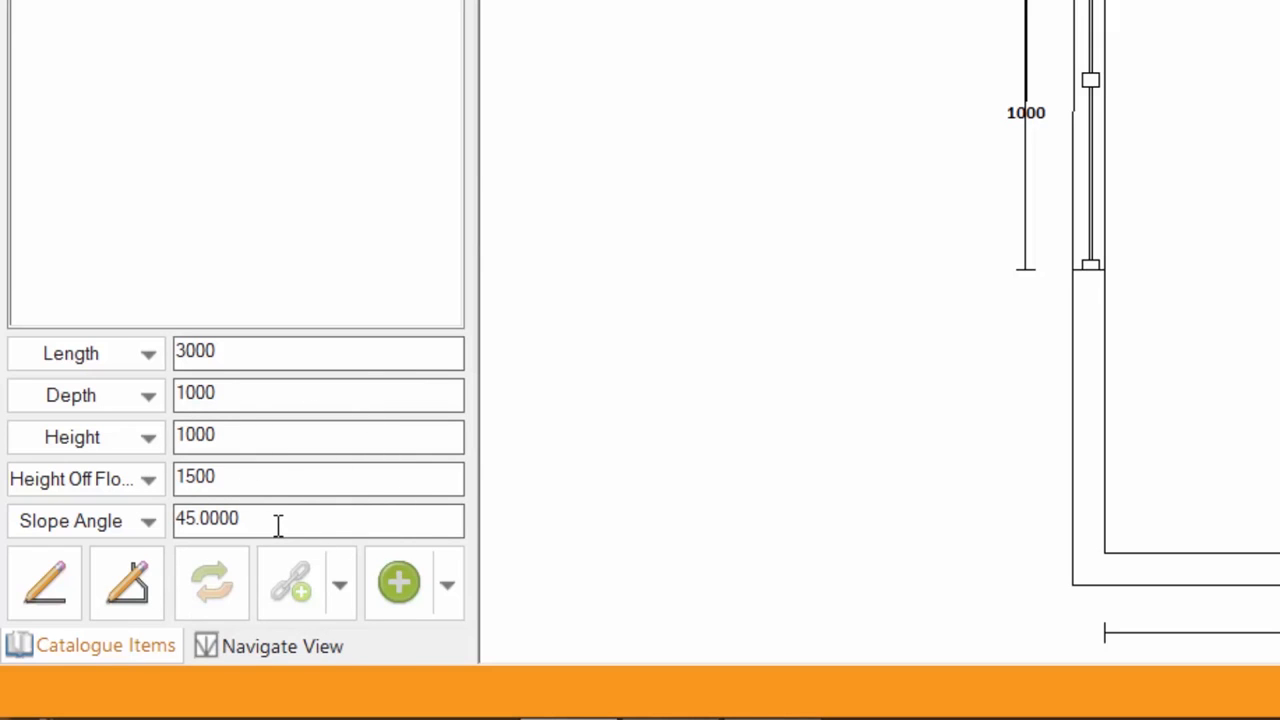
{"action": "left_click", "coordinate": [398, 582]}
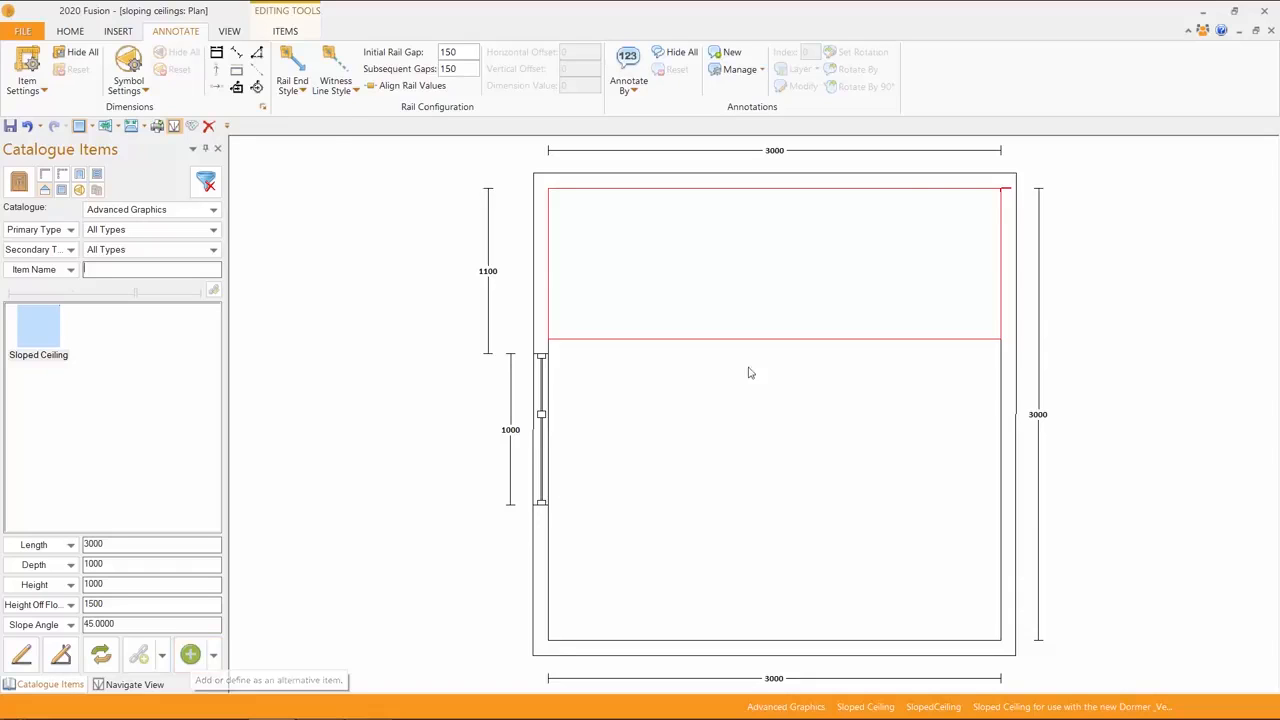
Step: Attach the cursor to the plan's right-hand wall and add a second Sloped Ceiling along it
{"action": "right_click", "coordinate": [1012, 243]}
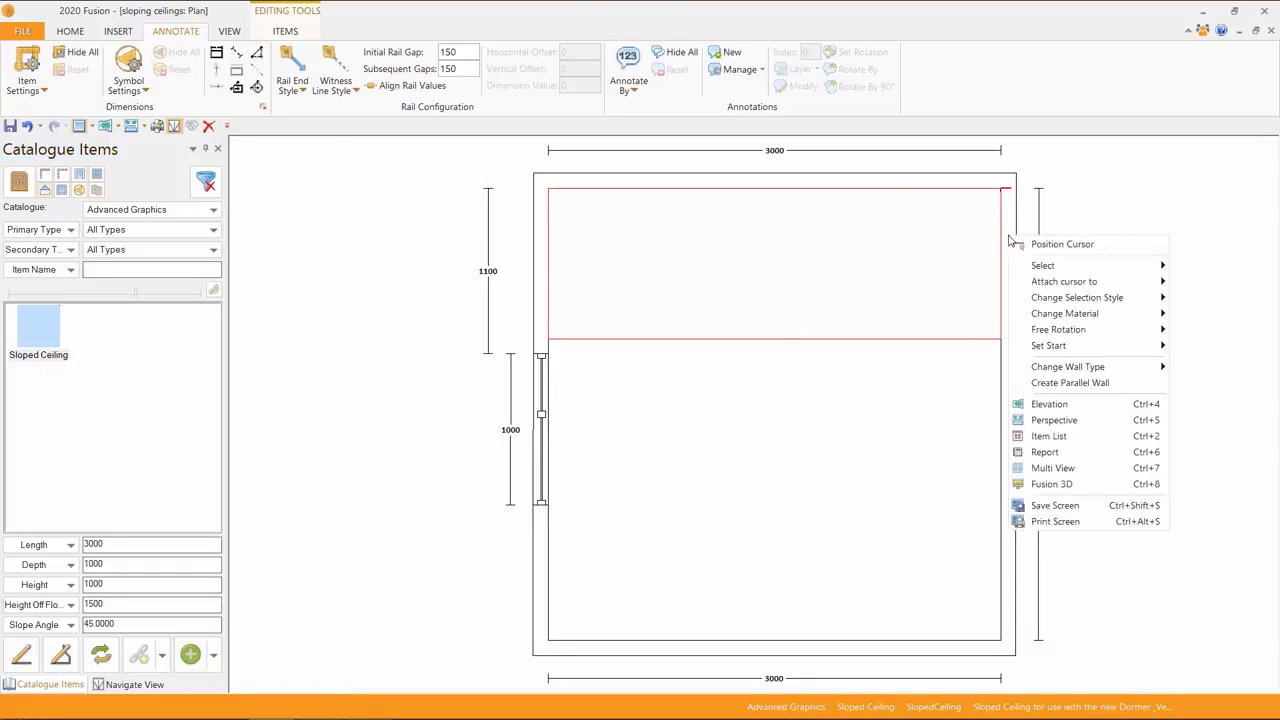
{"action": "left_click", "coordinate": [1006, 314]}
{"action": "right_click", "coordinate": [1012, 328]}
{"action": "mouse_move", "coordinate": [1118, 370]}
{"action": "left_click", "coordinate": [1209, 372]}
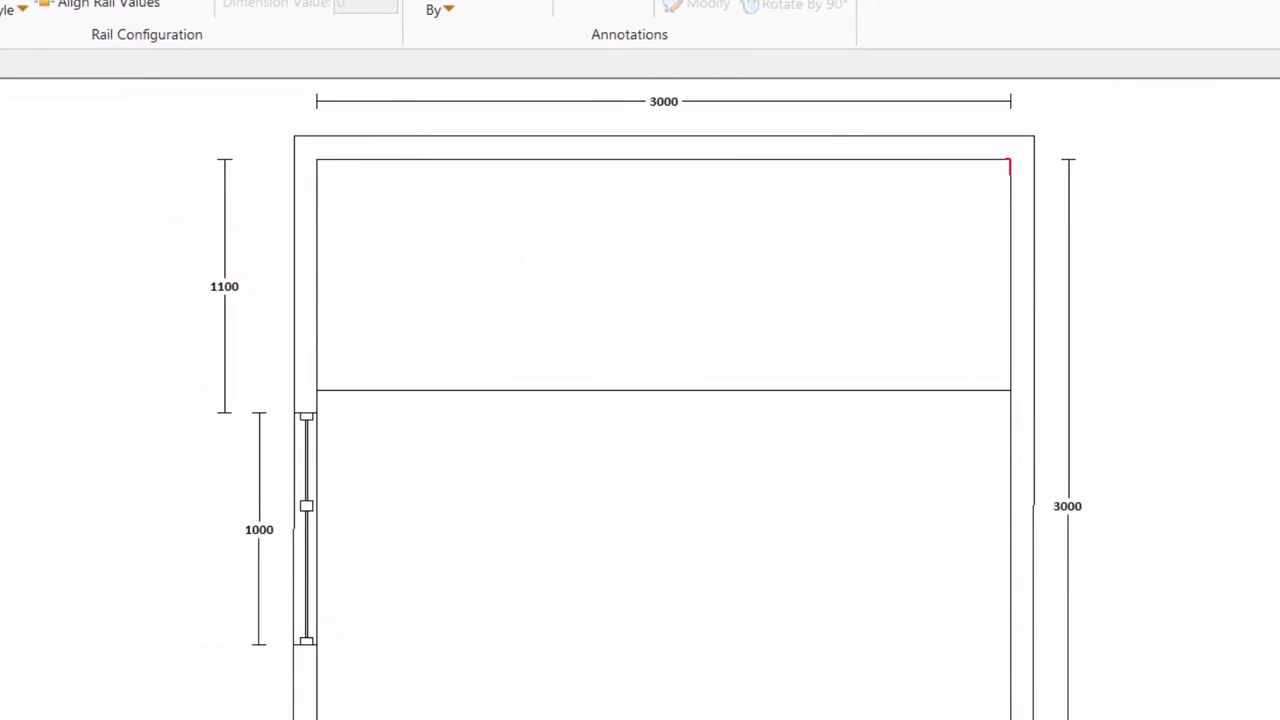
{"action": "key", "text": "Return"}
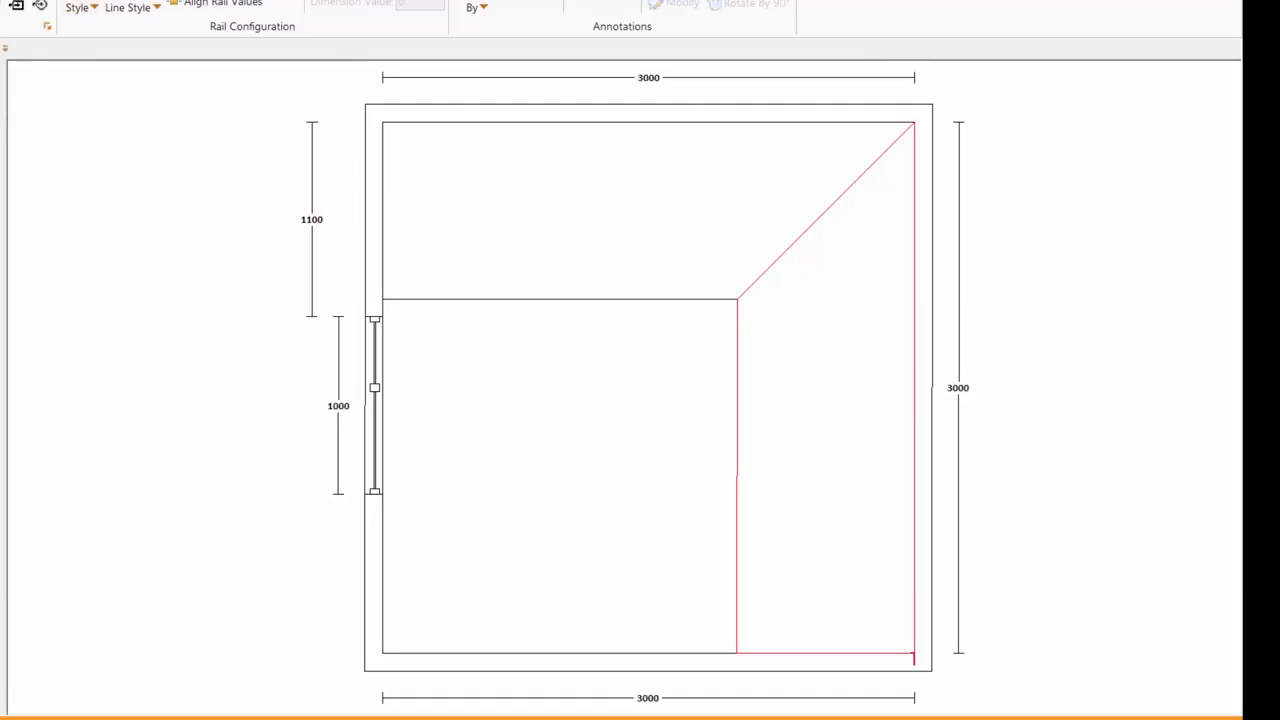
Step: Show the room with both sloped ceilings in a shaded colour perspective view
{"action": "left_click", "coordinate": [110, 1]}
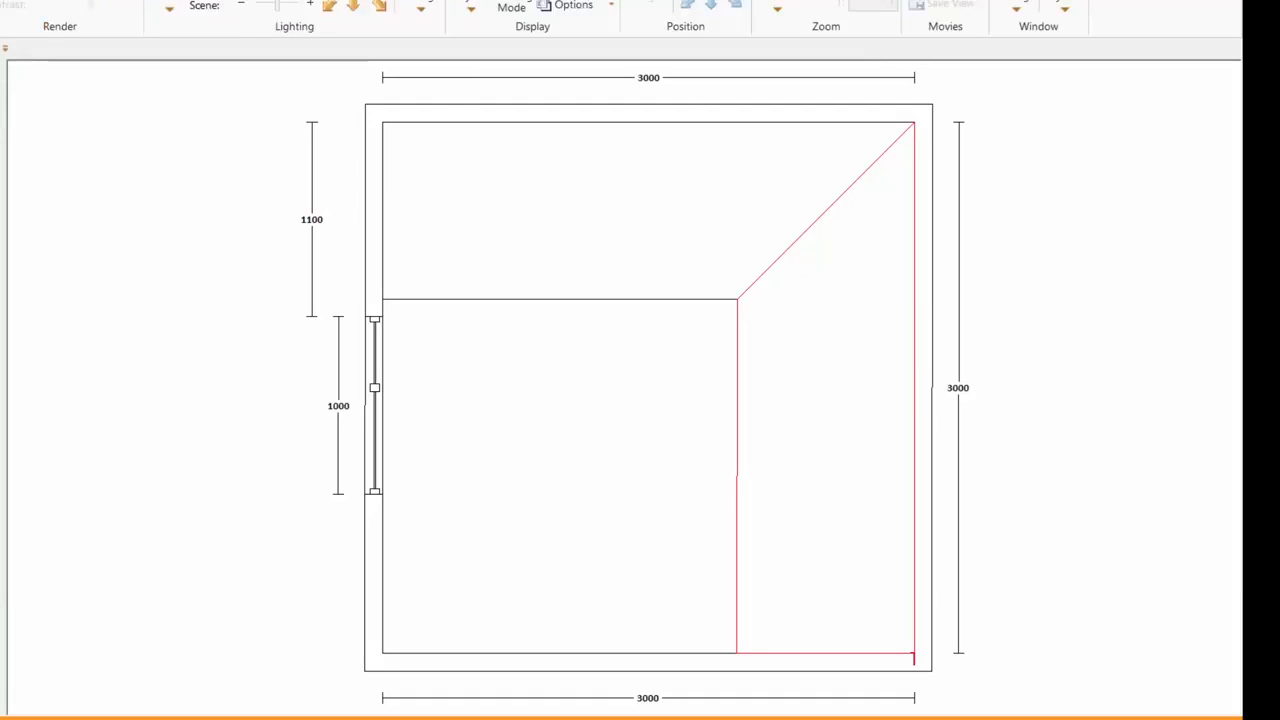
{"action": "left_click", "coordinate": [2, 10]}
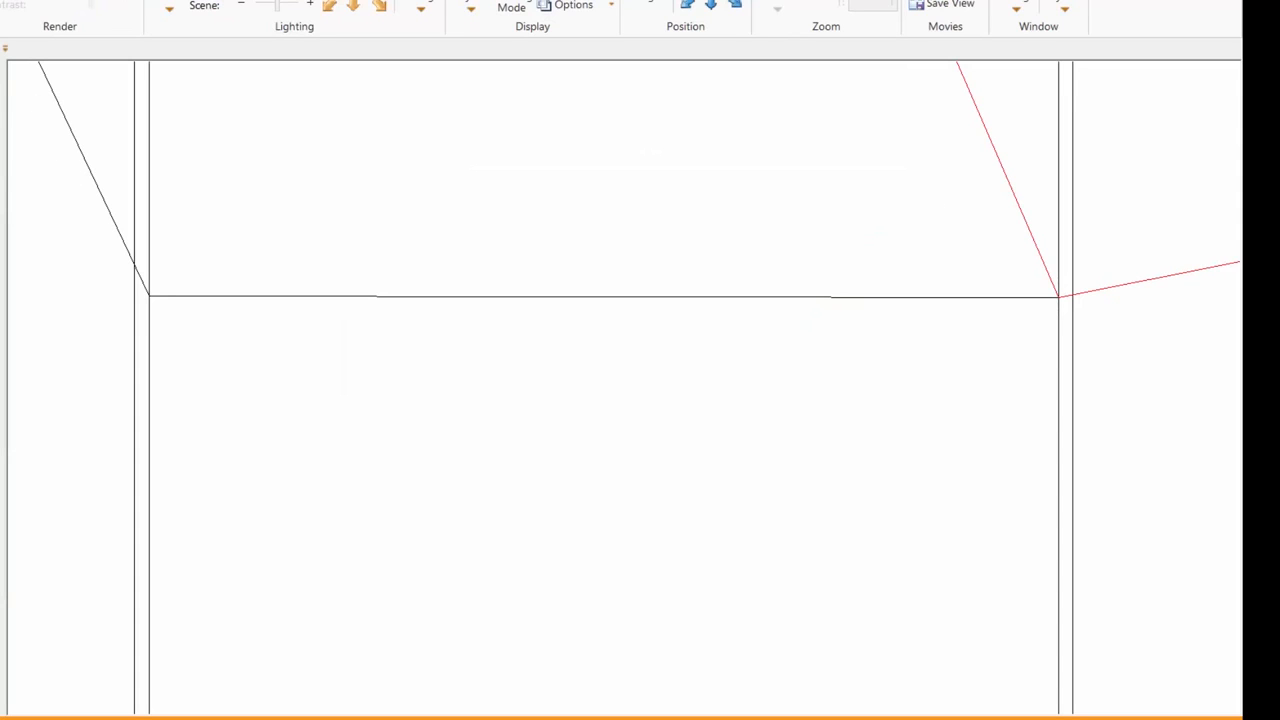
{"action": "left_click", "coordinate": [14, 1]}
{"action": "left_click", "coordinate": [92, 65]}
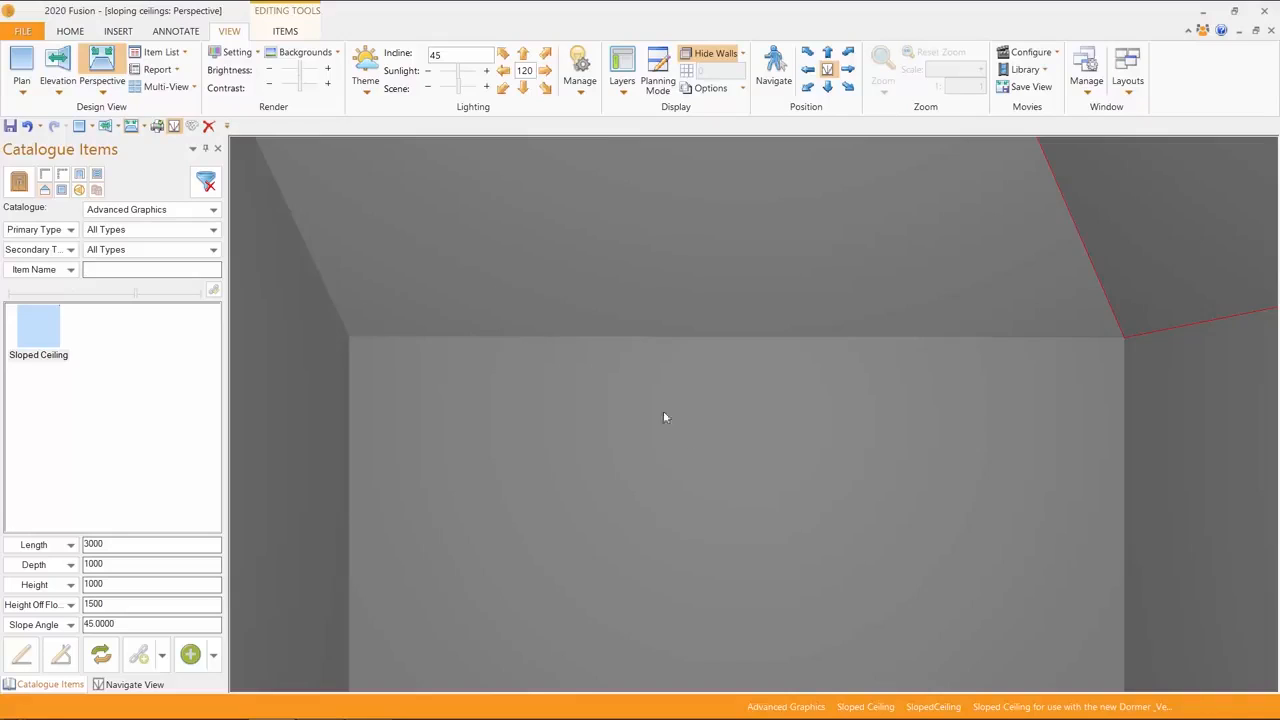
Step: Change the material of the sloped ceiling above the back wall to the Yellow catalogue colour from Advanced Graphics
{"action": "right_click", "coordinate": [572, 245]}
{"action": "mouse_move", "coordinate": [671, 300]}
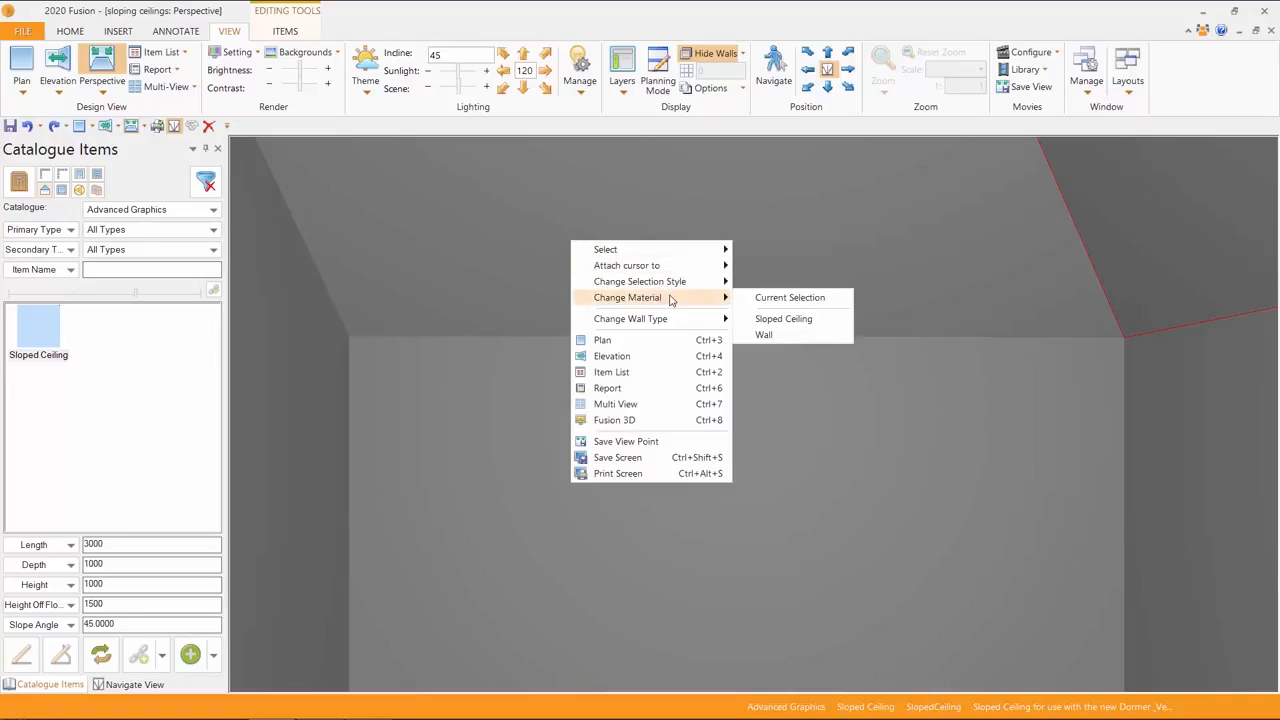
{"action": "left_click", "coordinate": [786, 322]}
{"action": "left_click", "coordinate": [471, 447]}
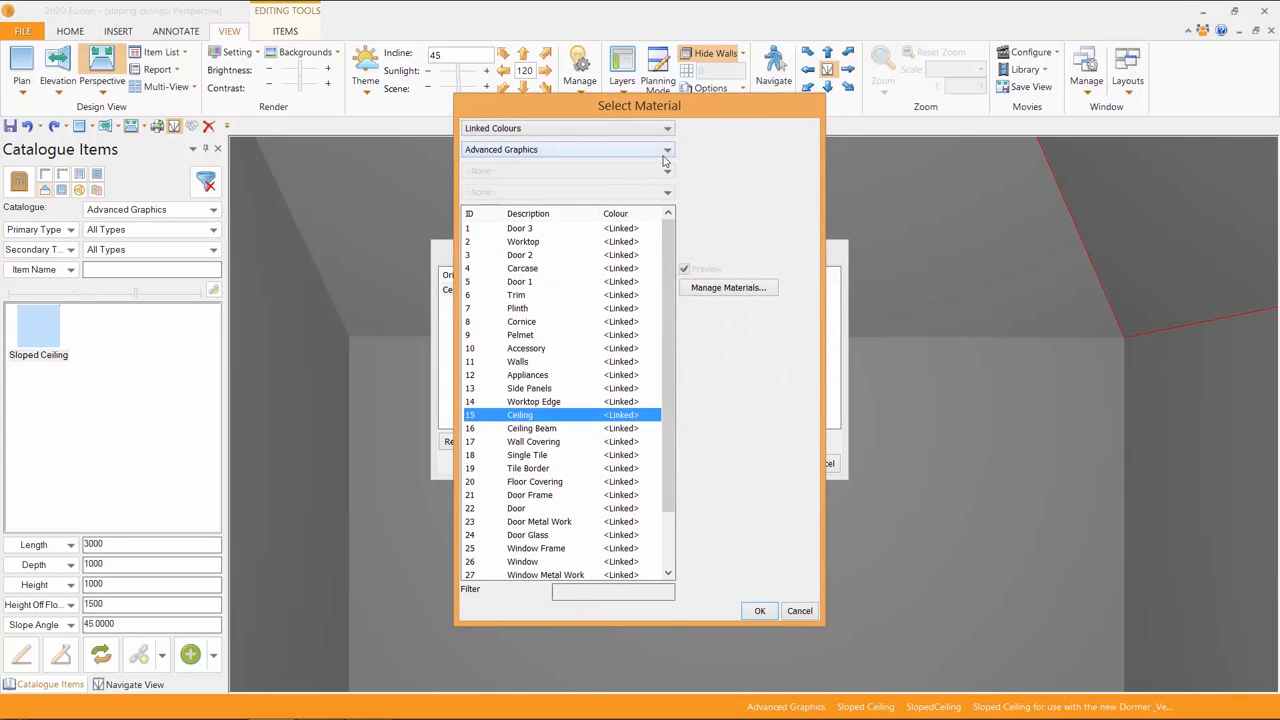
{"action": "left_click", "coordinate": [667, 128]}
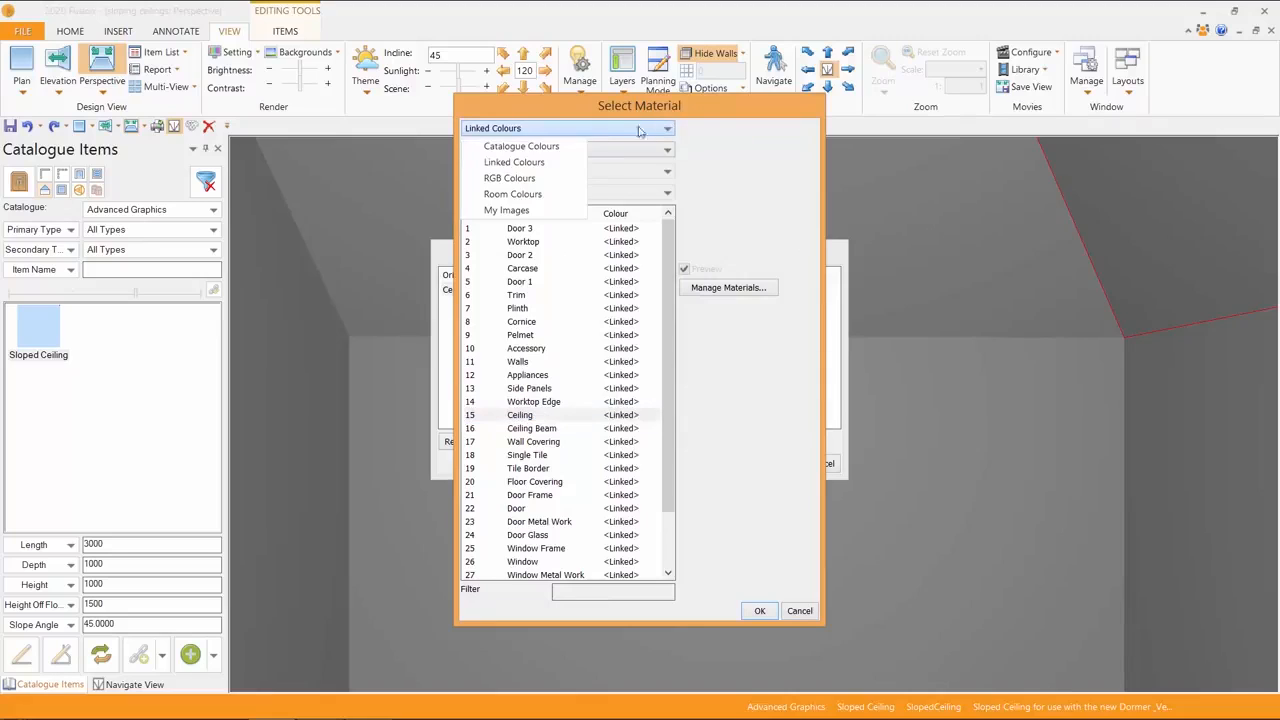
{"action": "left_click", "coordinate": [556, 147]}
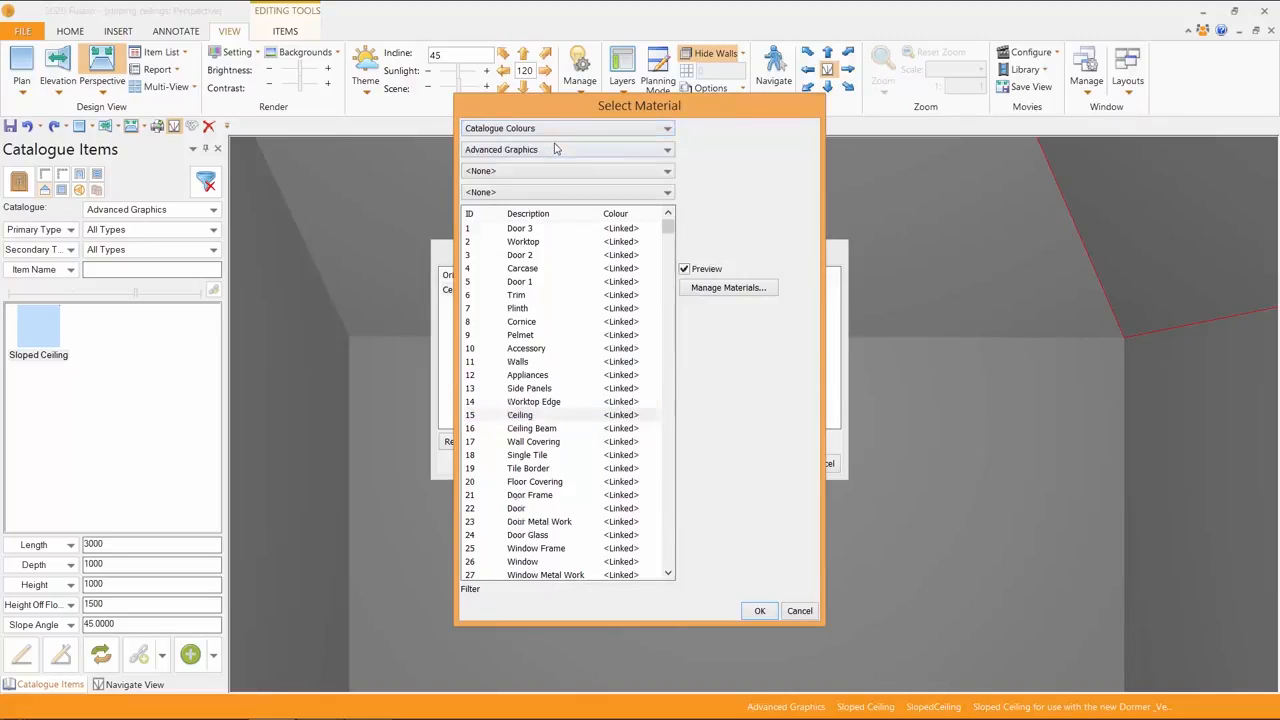
{"action": "left_click", "coordinate": [667, 171]}
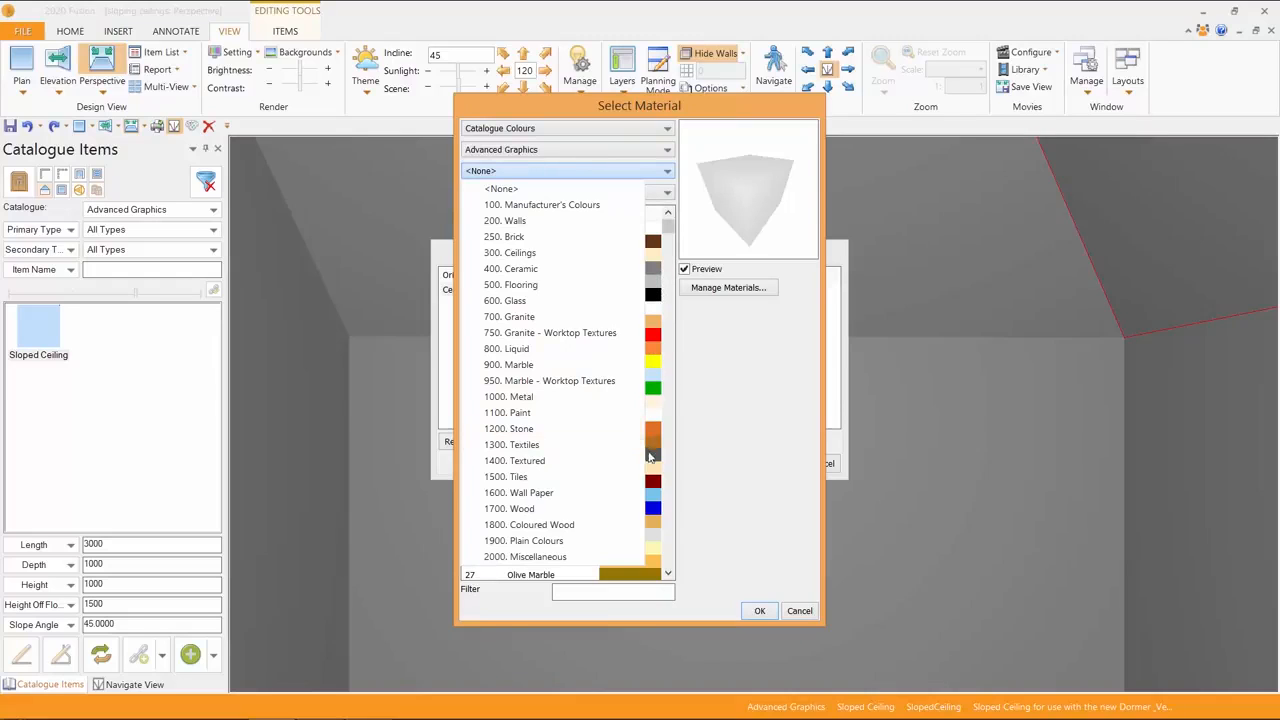
{"action": "left_click", "coordinate": [653, 418]}
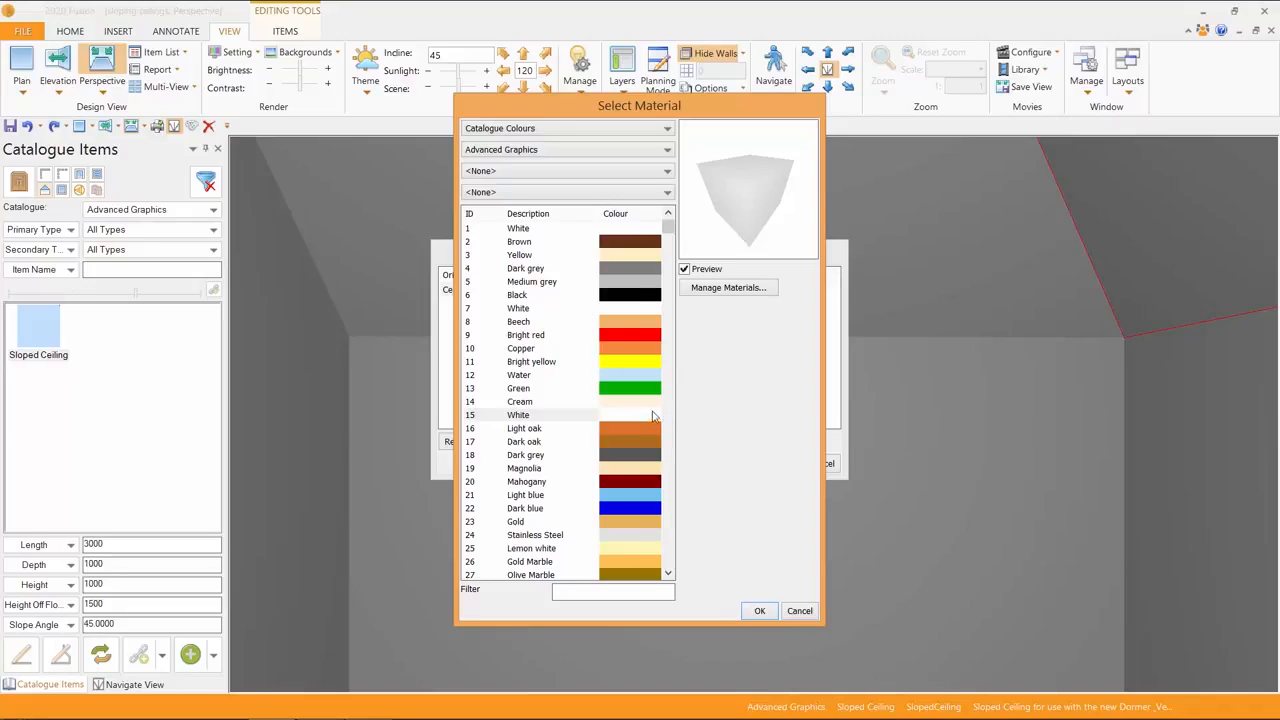
{"action": "left_click", "coordinate": [630, 257]}
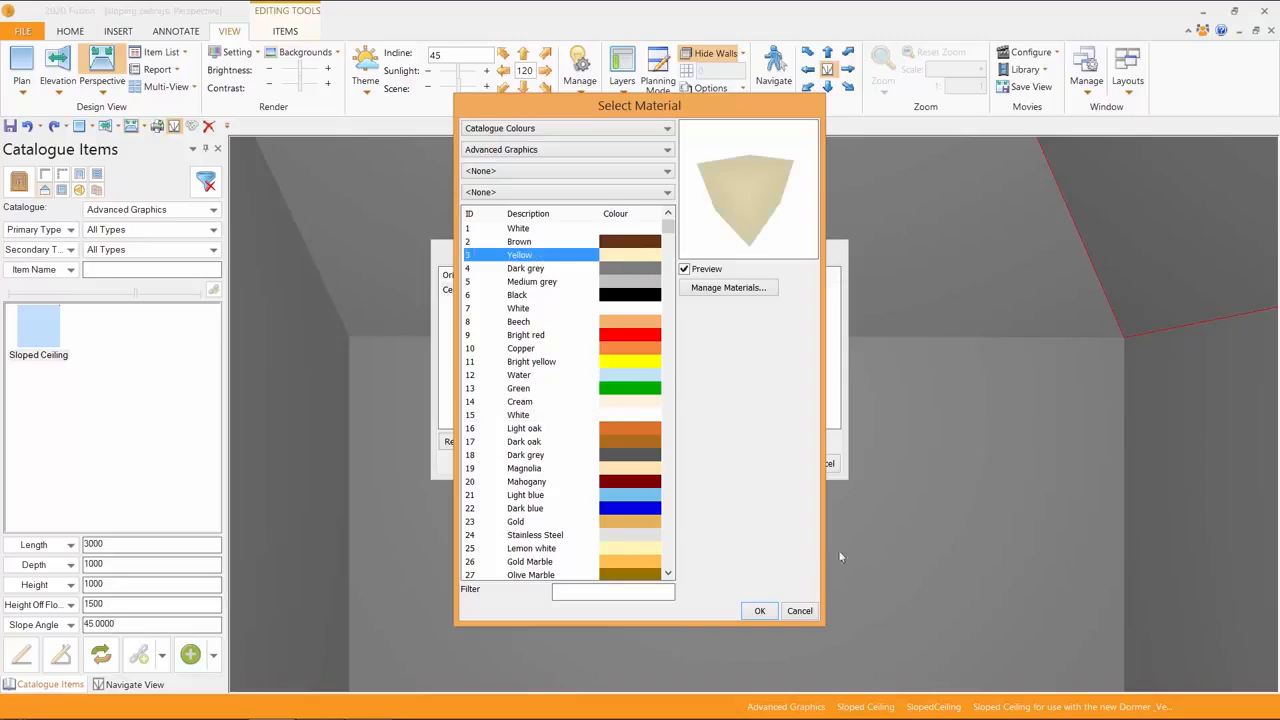
{"action": "left_click", "coordinate": [759, 610]}
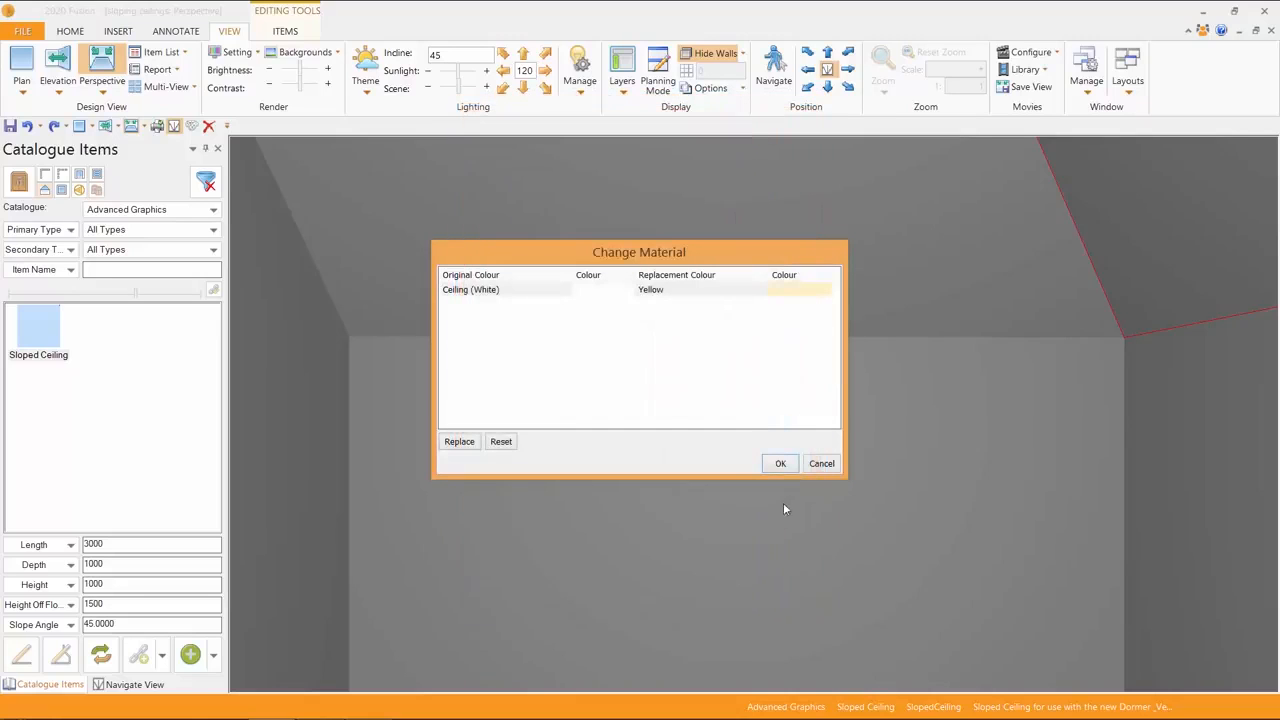
{"action": "left_click", "coordinate": [780, 464]}
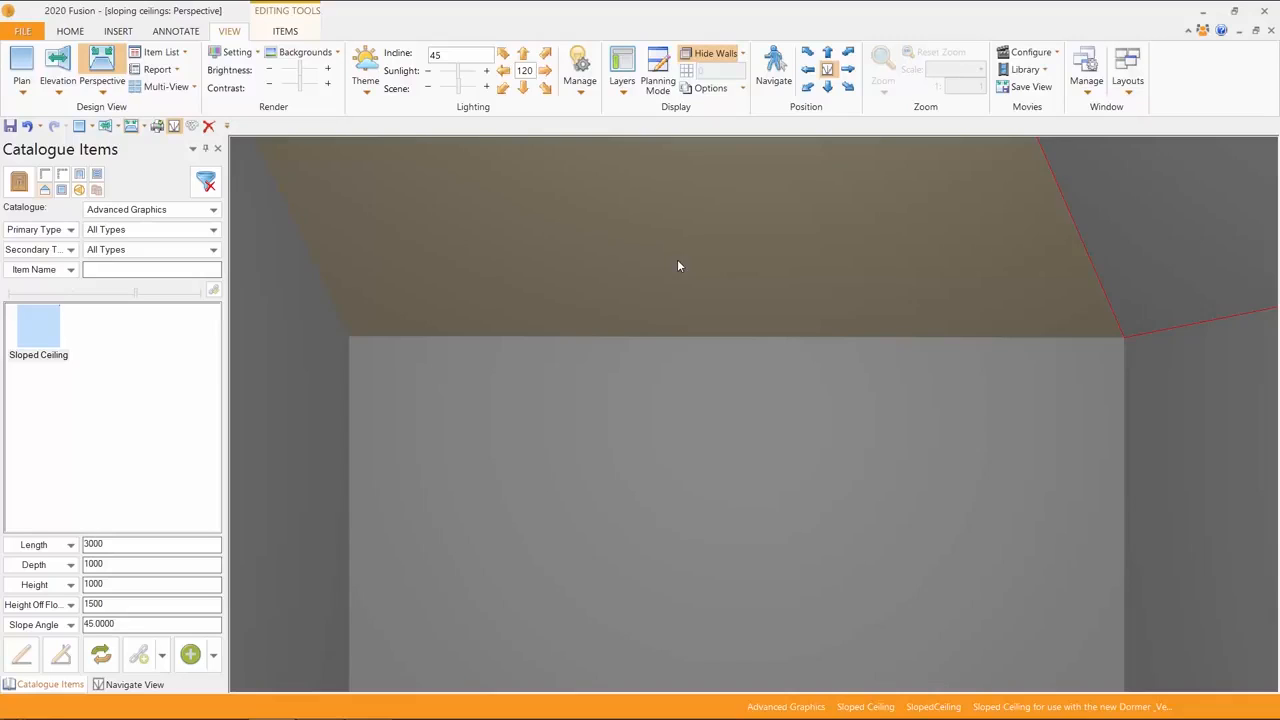
Step: Return to the plan view and delete both sloped ceilings from the room
{"action": "left_click", "coordinate": [81, 127]}
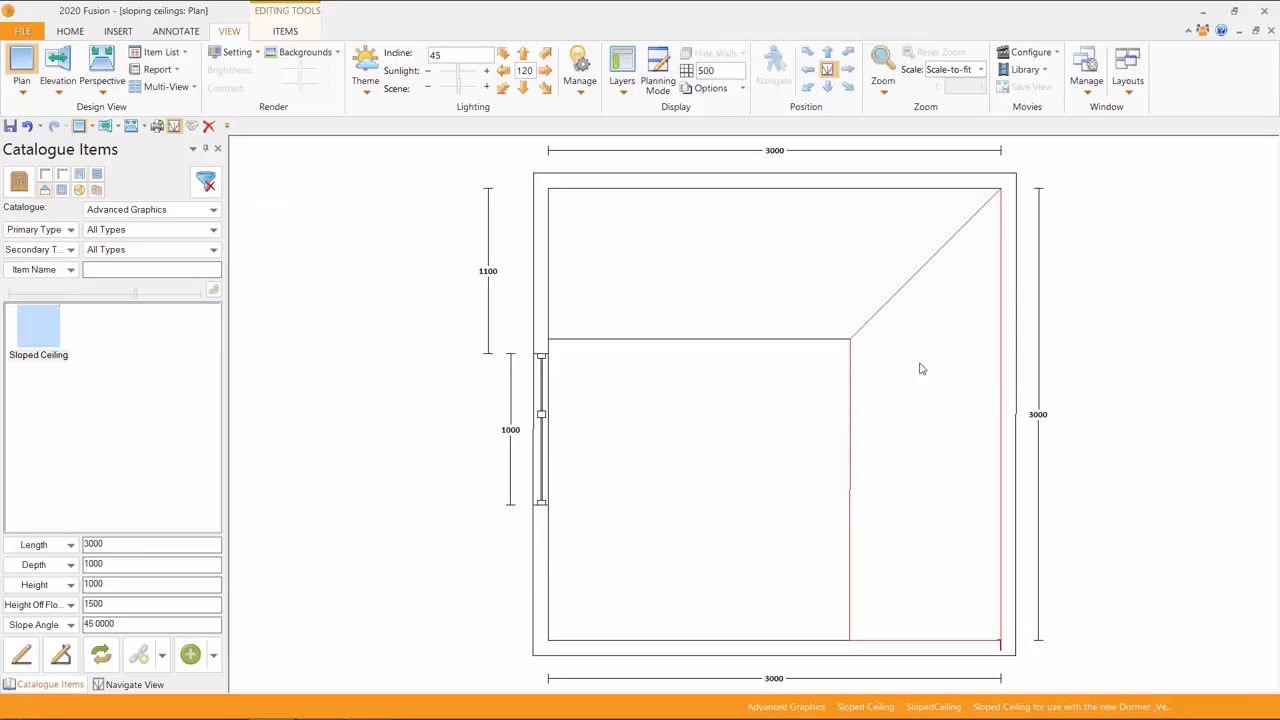
{"action": "key", "text": "Delete"}
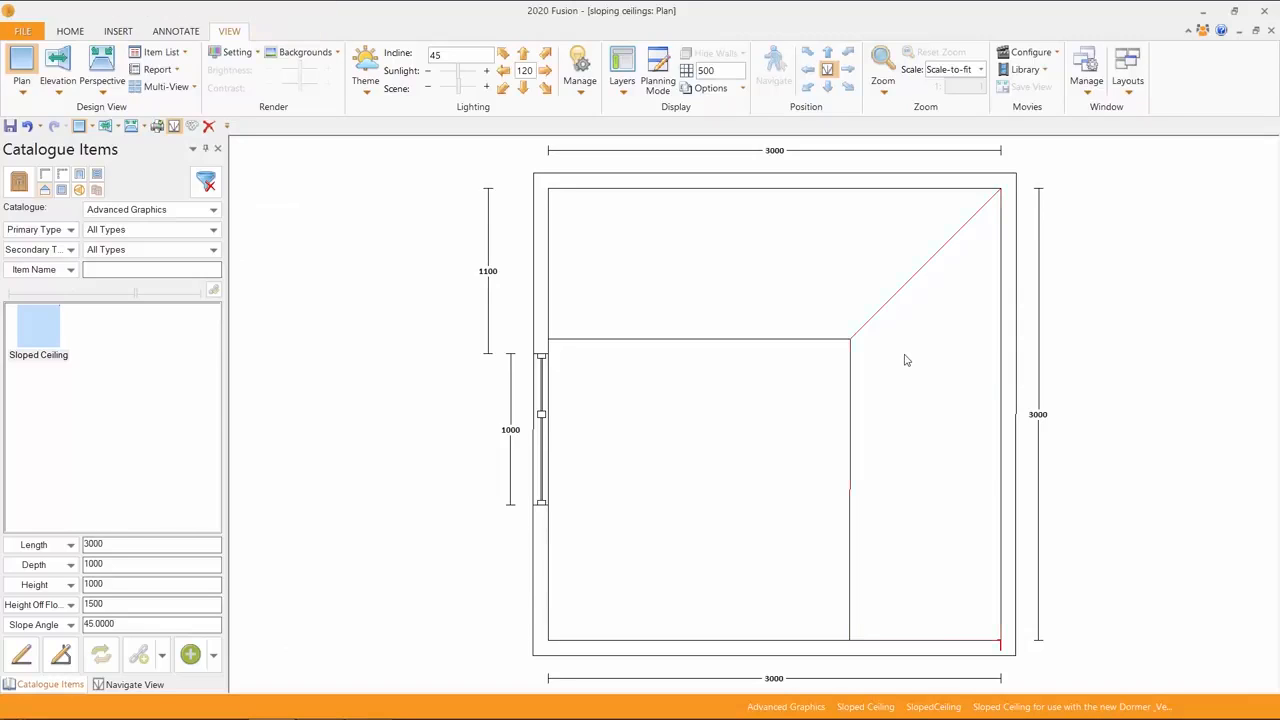
{"action": "left_click", "coordinate": [784, 288]}
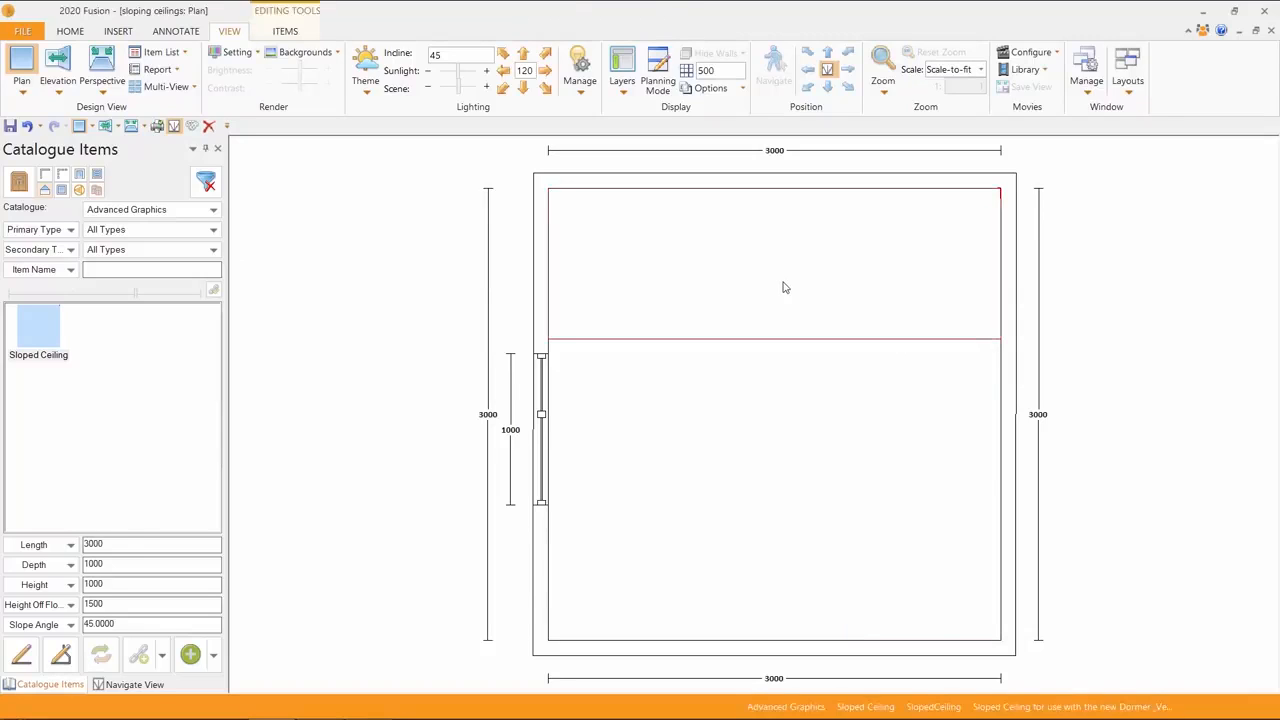
{"action": "key", "text": "Delete"}
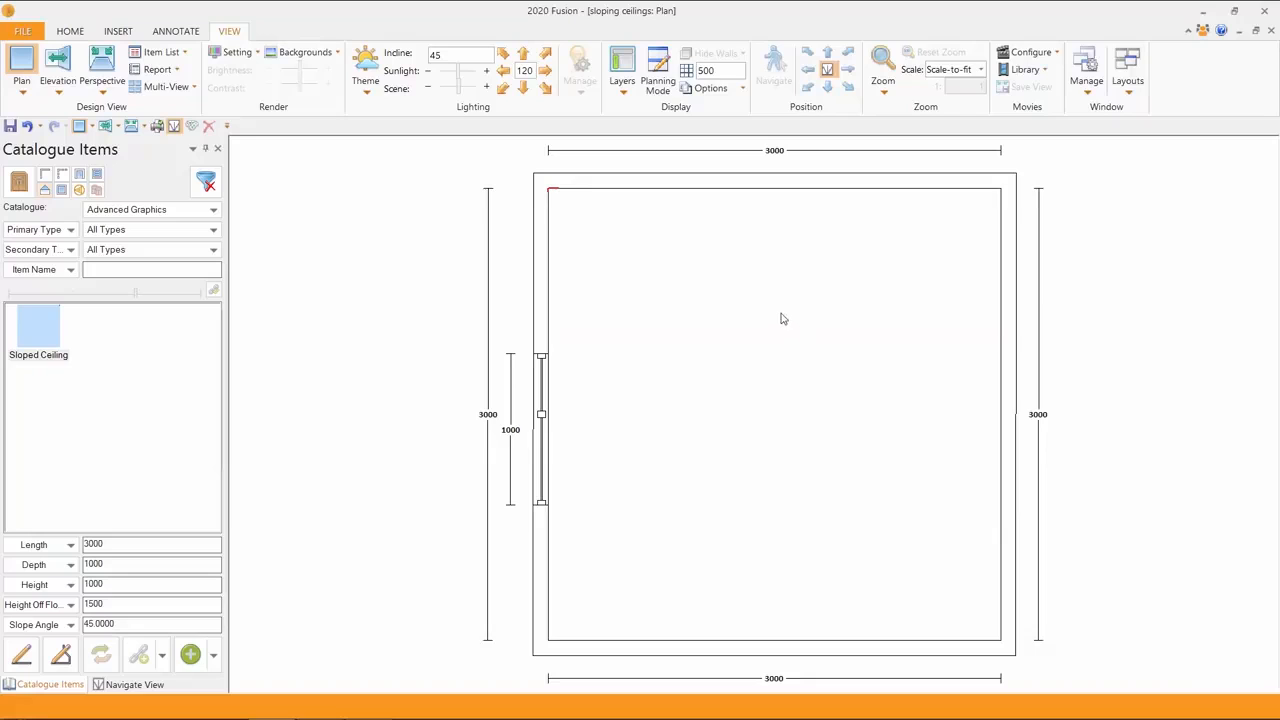
Step: Add a WAS1TB window with a length of 1000 to the upper wall, at a left distance of 1000
{"action": "left_click", "coordinate": [97, 177]}
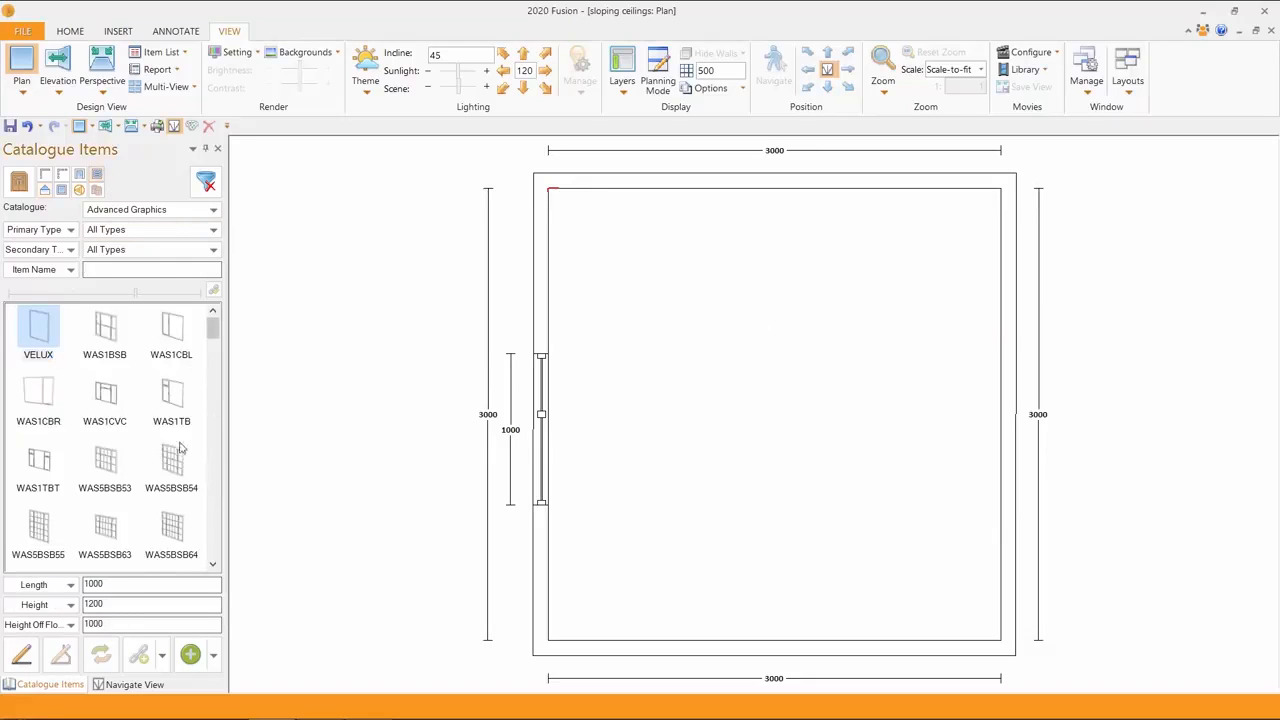
{"action": "left_click", "coordinate": [172, 400]}
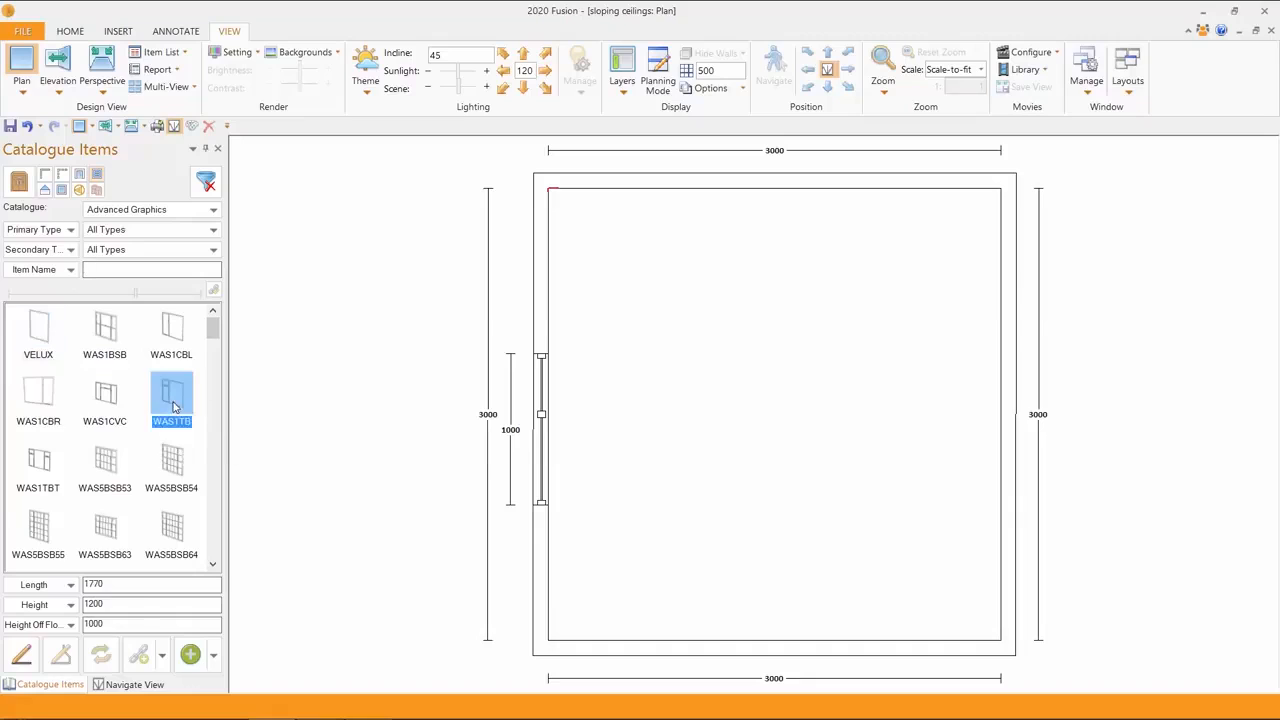
{"action": "left_click", "coordinate": [136, 585]}
{"action": "type", "text": "1000"}
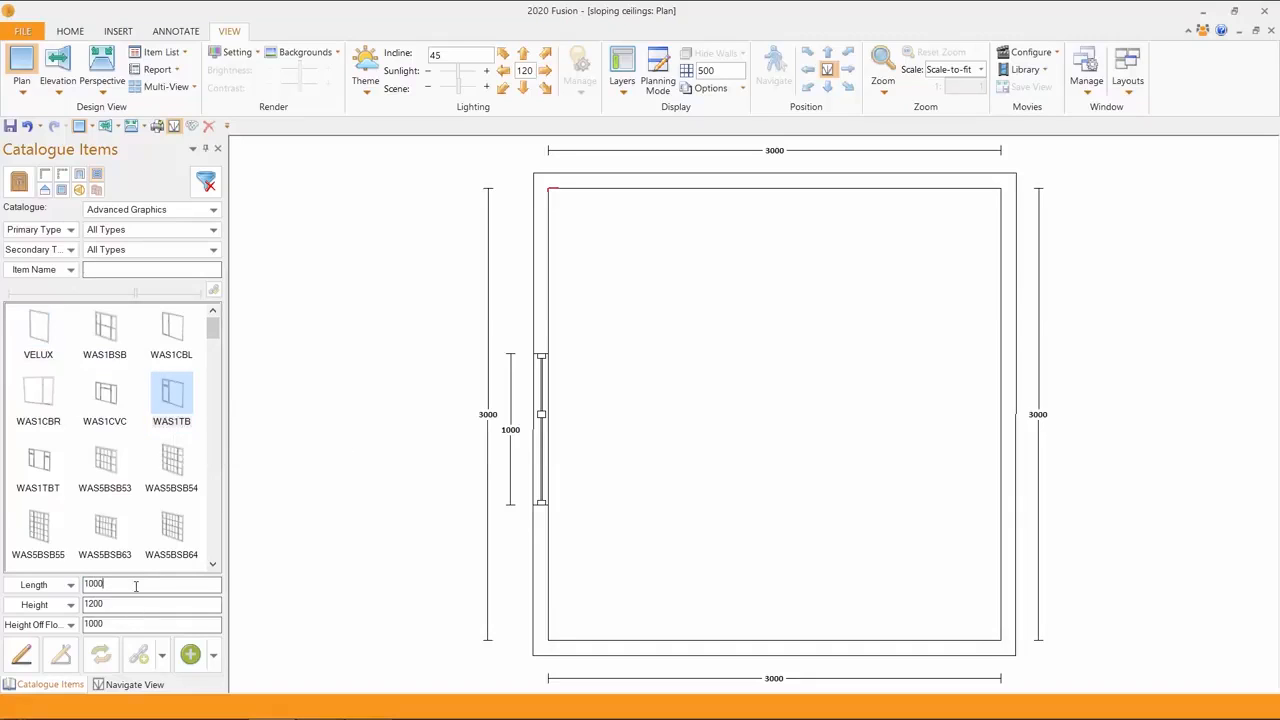
{"action": "left_click_drag", "start_coordinate": [180, 391], "coordinate": [713, 190]}
{"action": "left_click", "coordinate": [693, 337]}
{"action": "type", "text": "1000"}
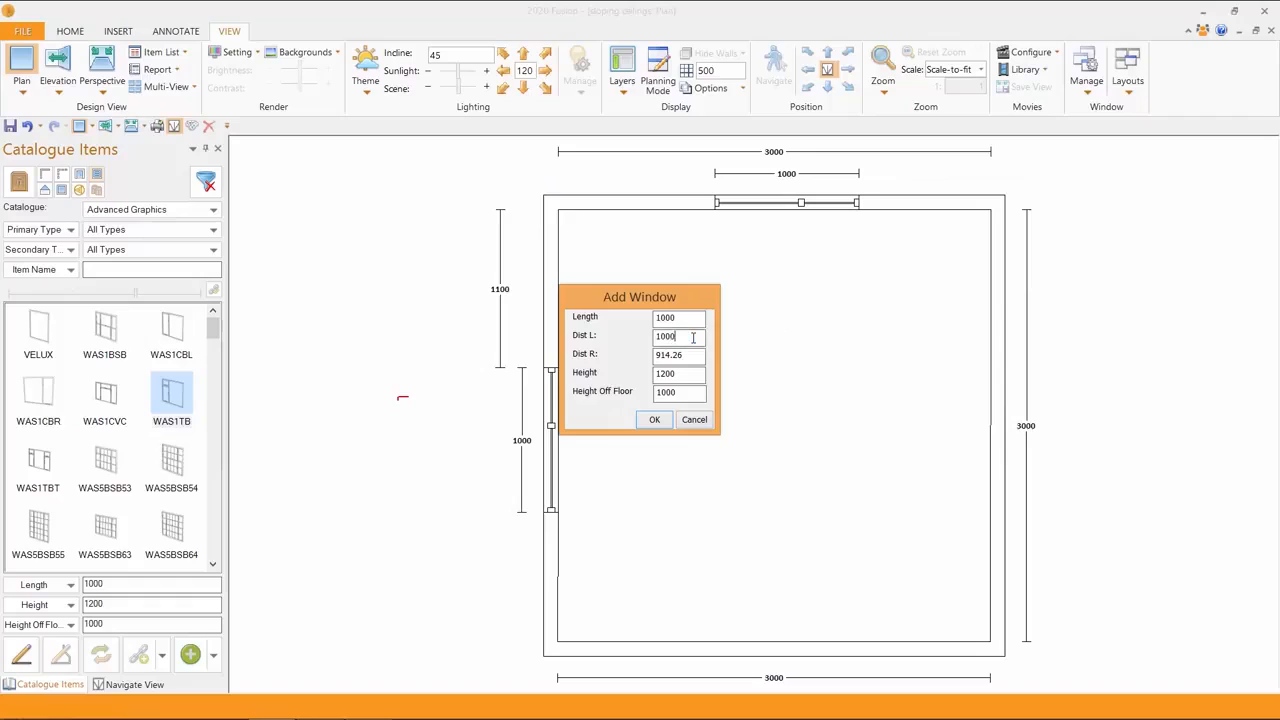
{"action": "key", "text": "Tab"}
{"action": "key", "text": "Return"}
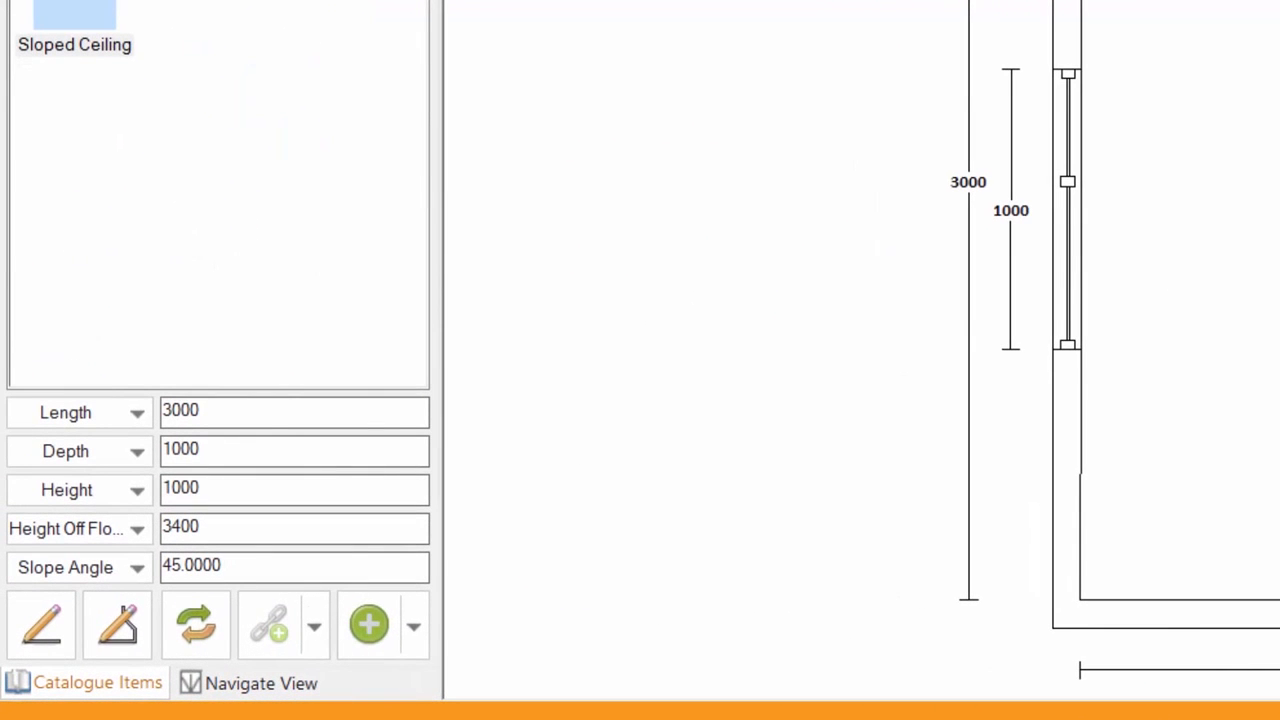
Step: Add a sloped ceiling with a height off floor of 1500 along the upper wall with the window, and show it in perspective
{"action": "double_click", "coordinate": [245, 531]}
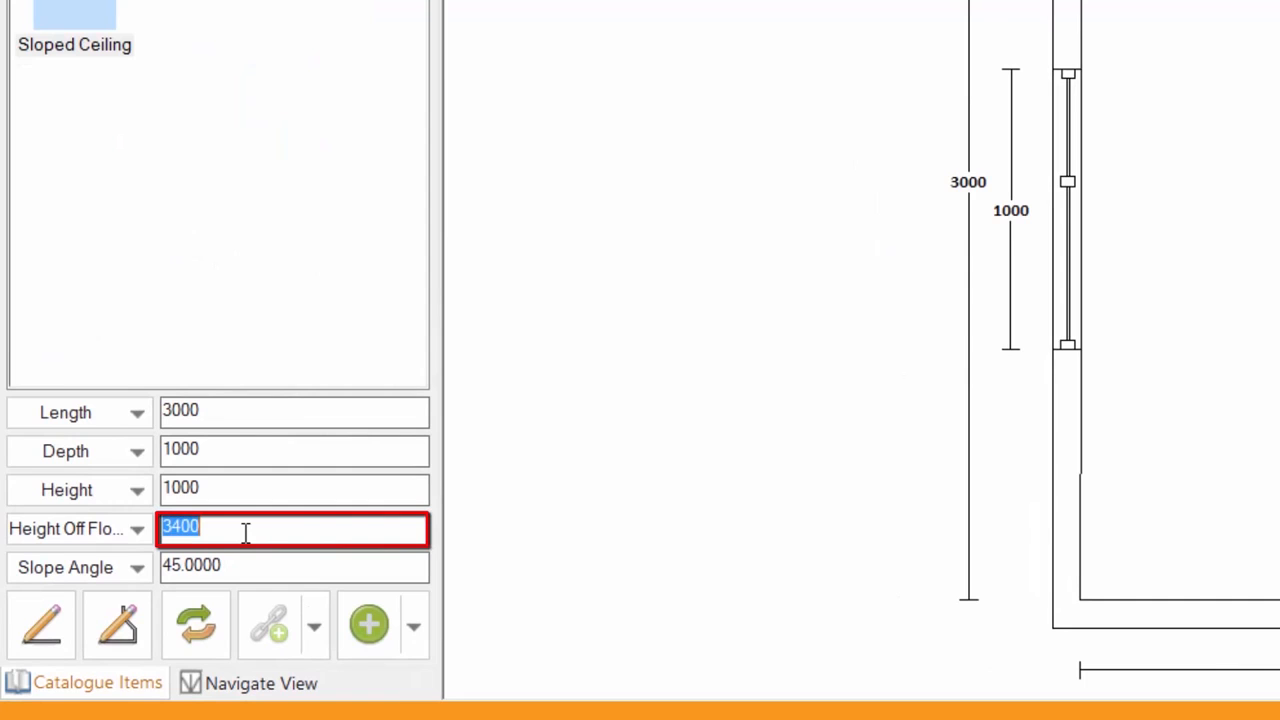
{"action": "type", "text": "1500"}
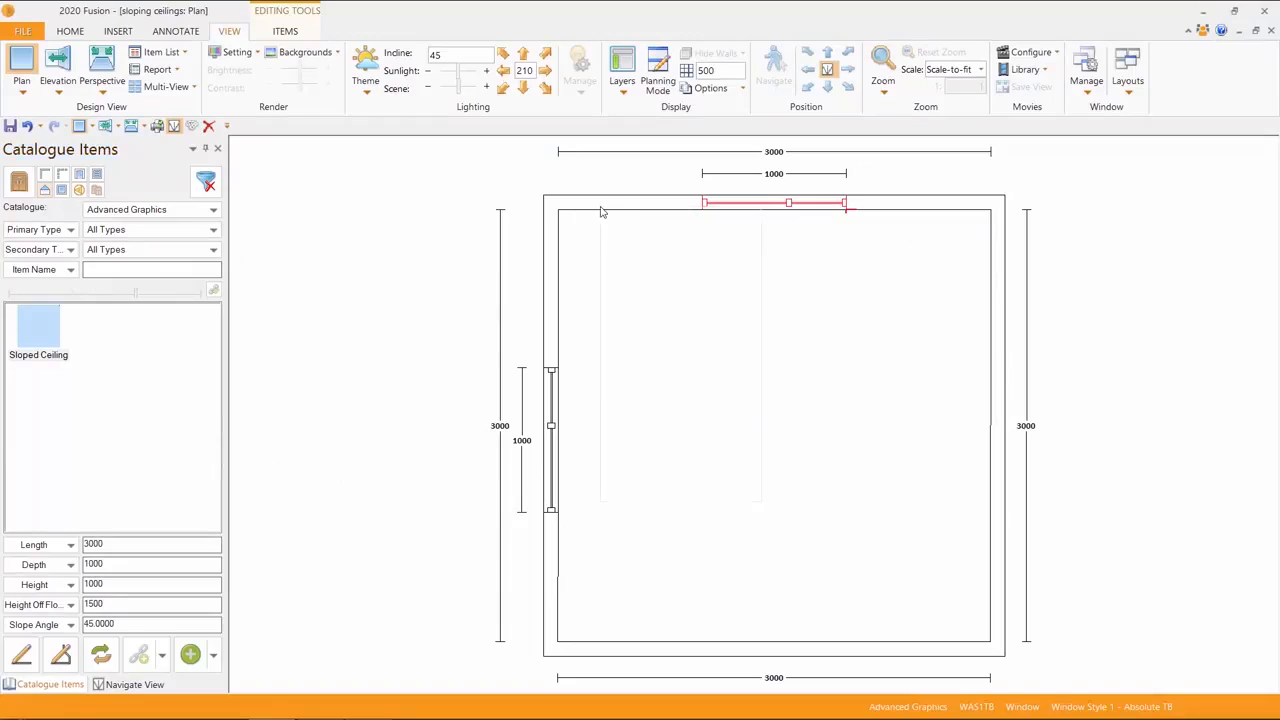
{"action": "right_click", "coordinate": [600, 208]}
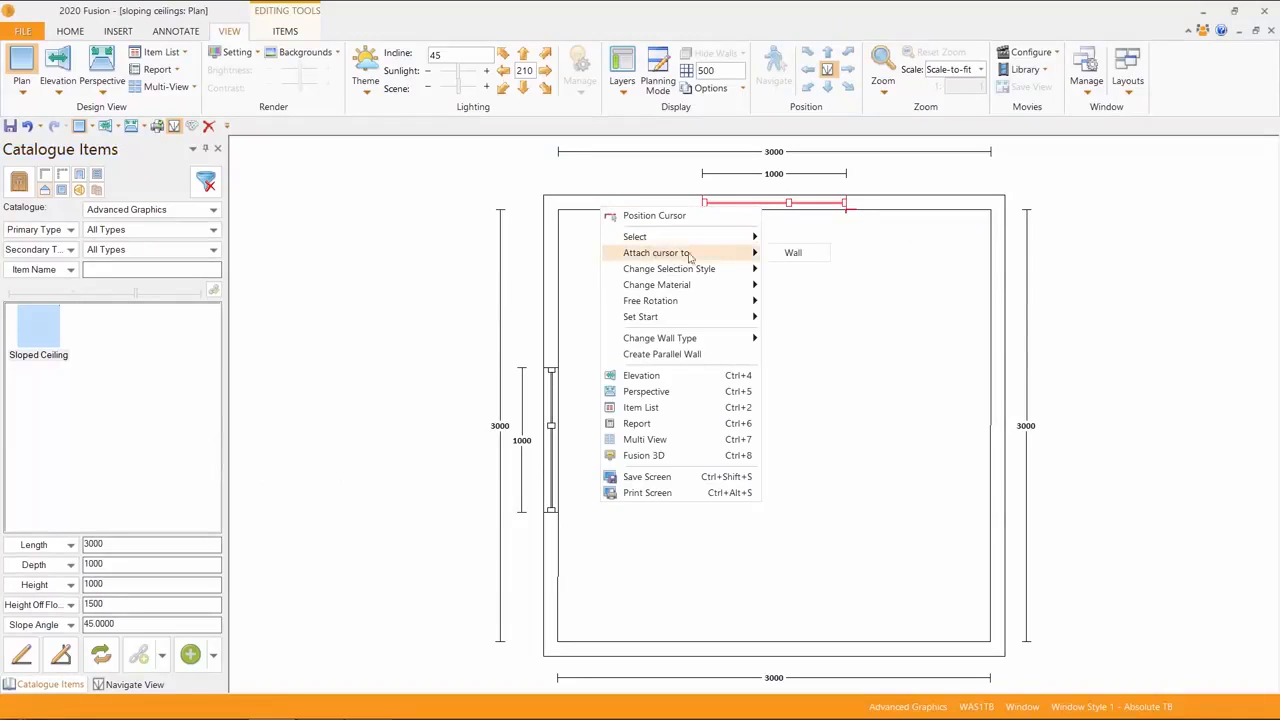
{"action": "left_click", "coordinate": [815, 255]}
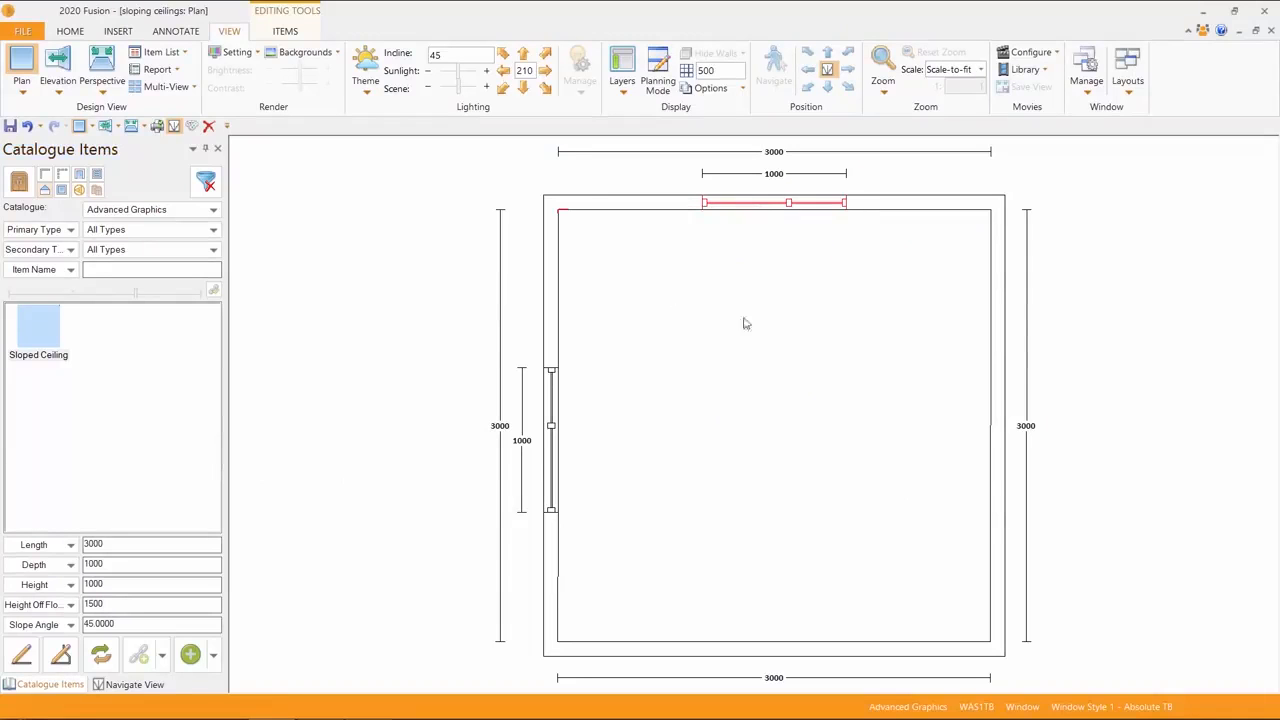
{"action": "left_click", "coordinate": [190, 655]}
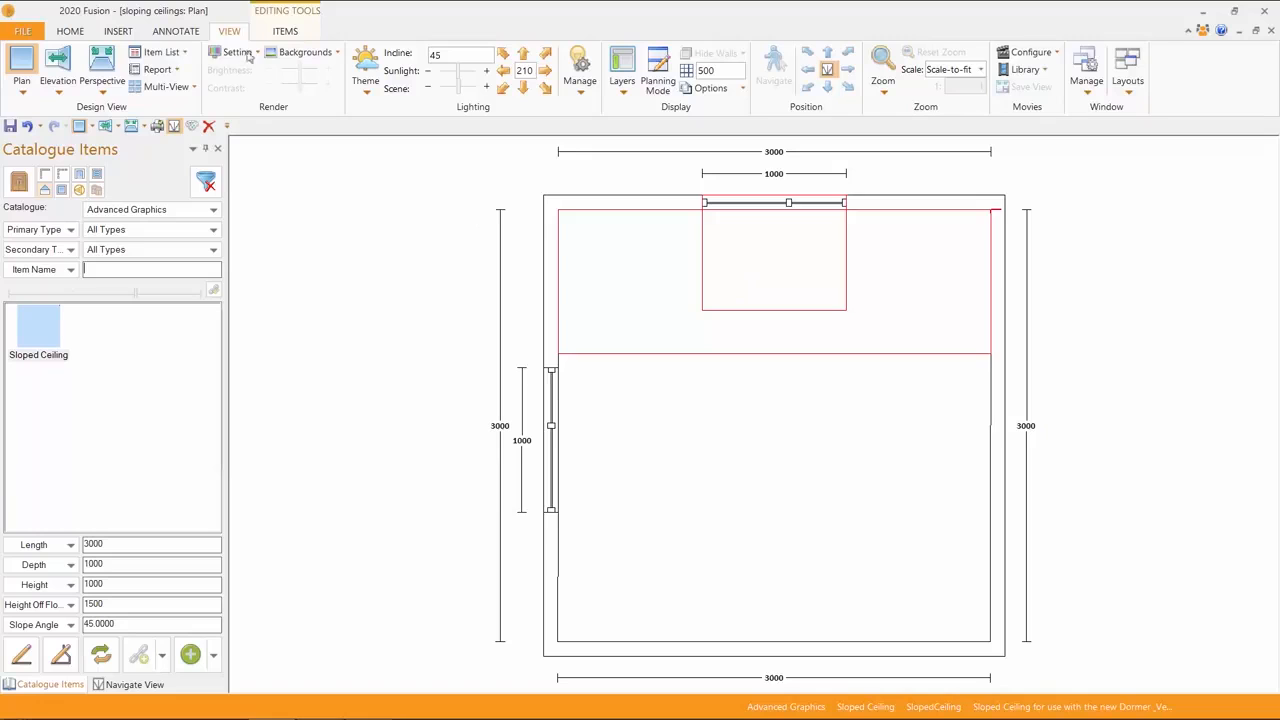
{"action": "left_click", "coordinate": [106, 62]}
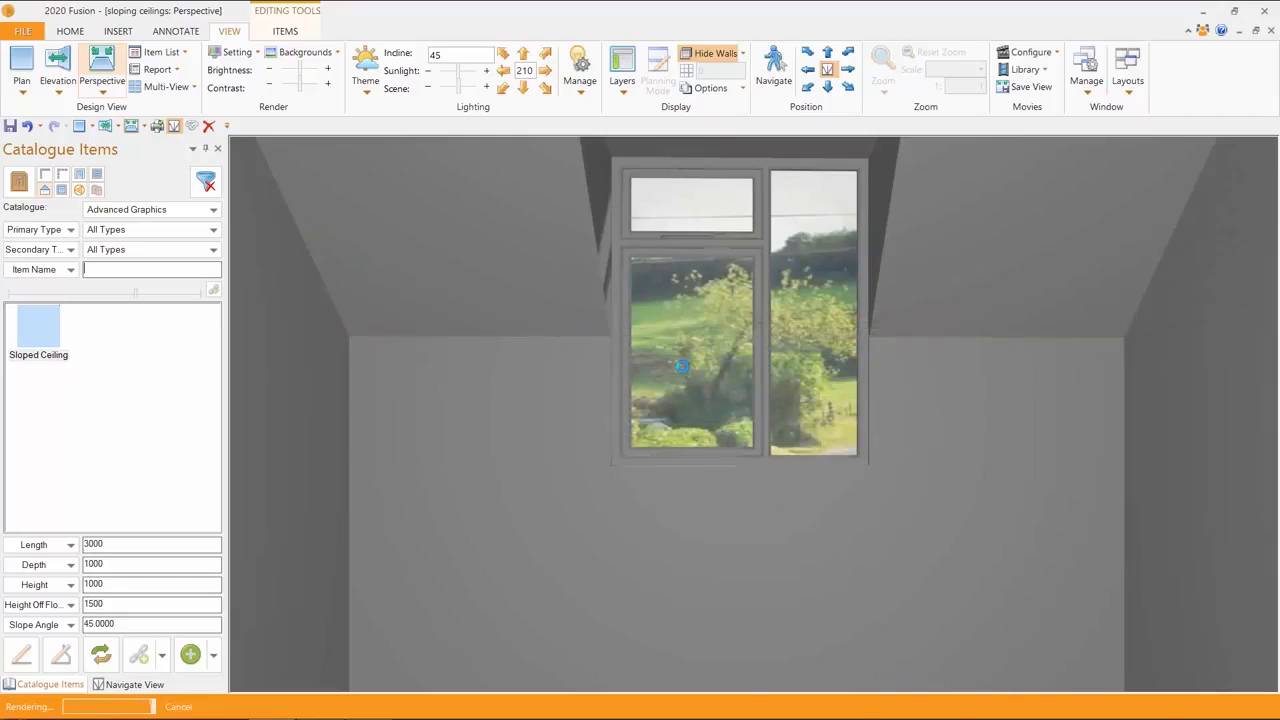
{"action": "left_click", "coordinate": [568, 551]}
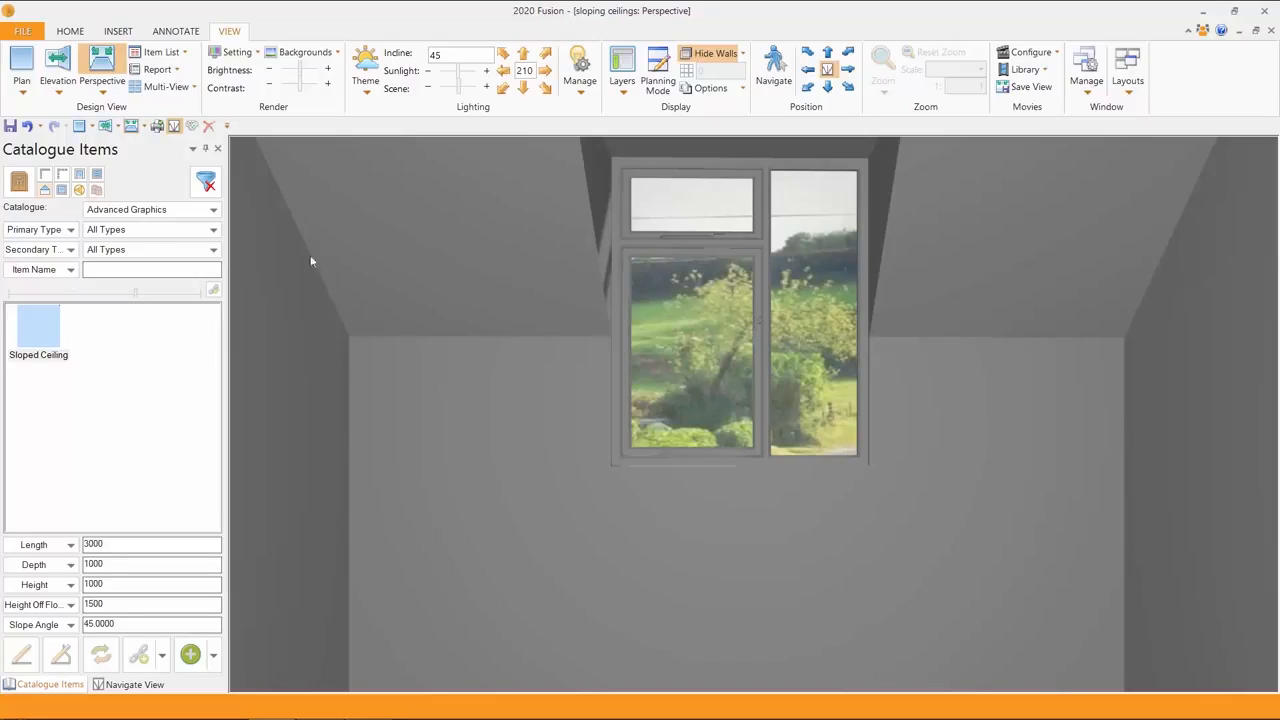
Step: Return to the plan view and delete the window in the upper wall and the sloped ceiling from the room
{"action": "left_click", "coordinate": [20, 66]}
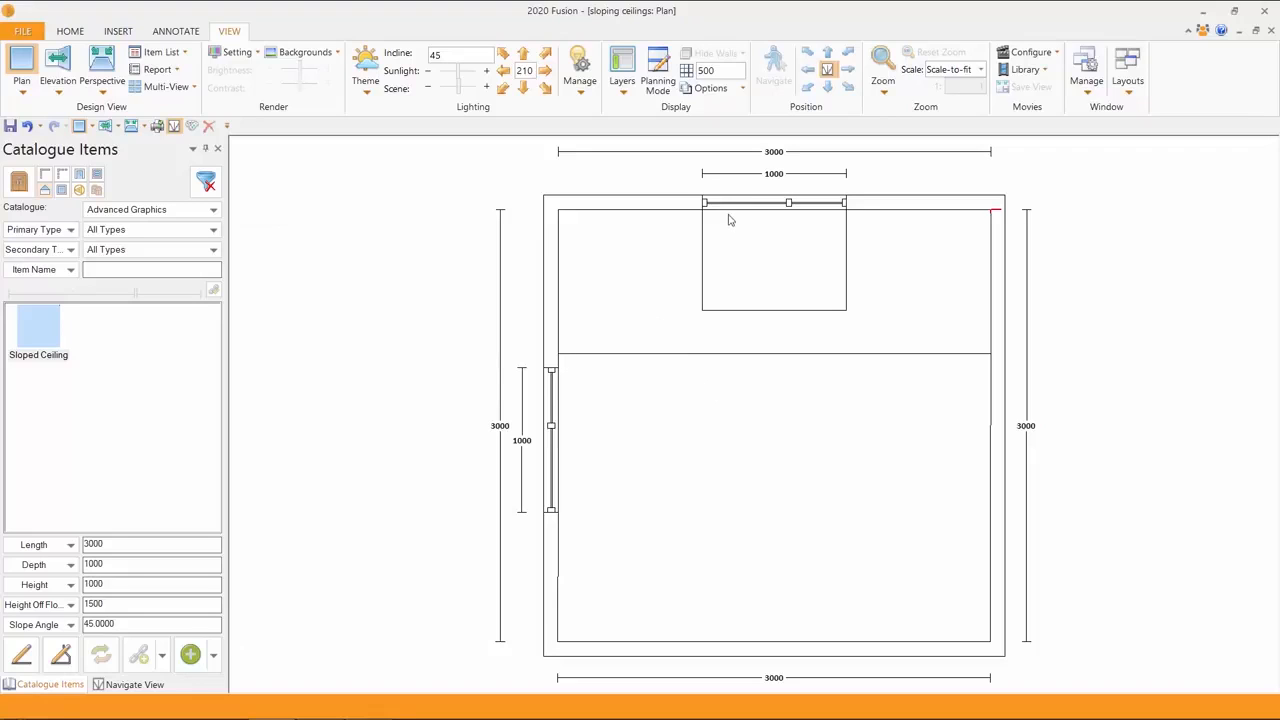
{"action": "left_click_drag", "start_coordinate": [679, 176], "coordinate": [863, 231]}
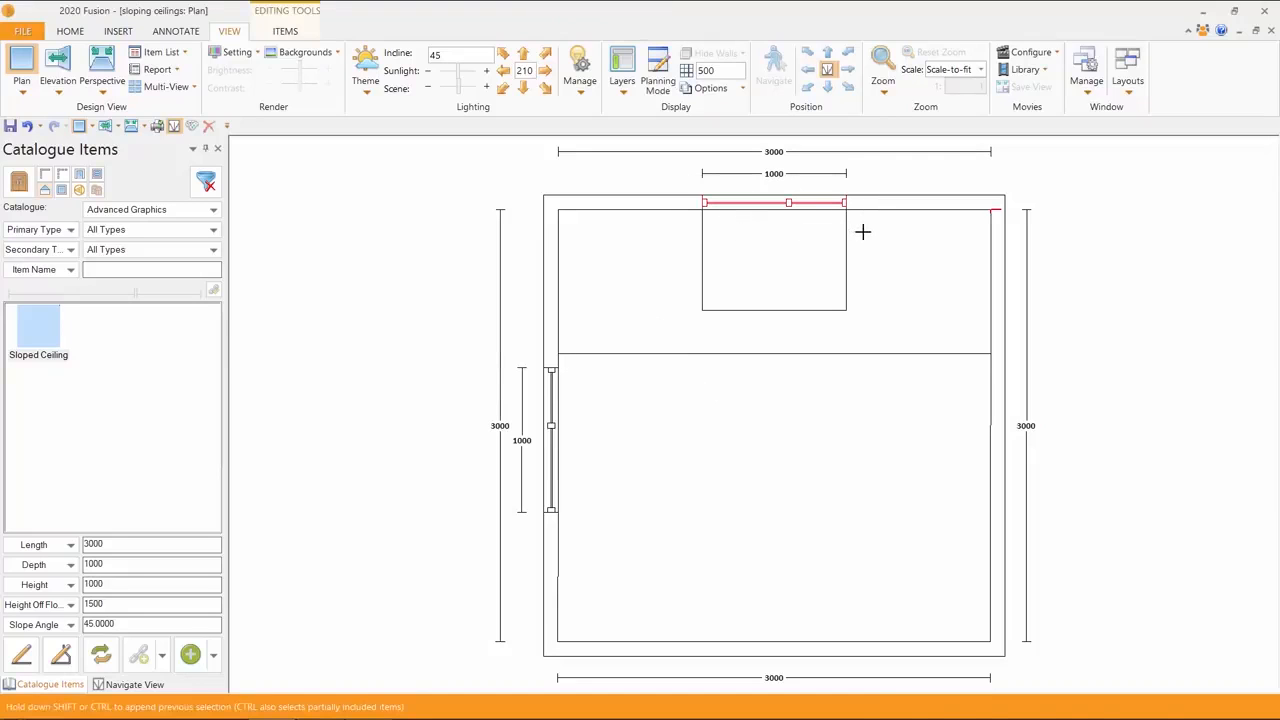
{"action": "key", "text": "Delete"}
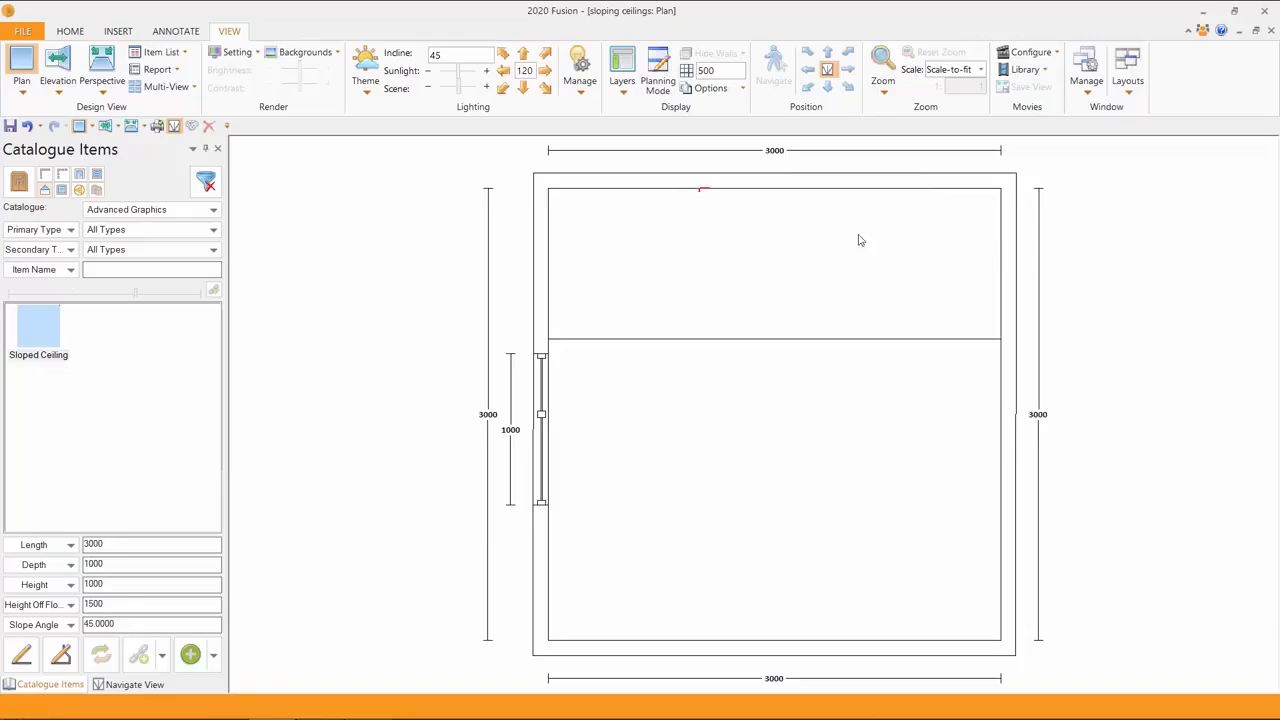
{"action": "left_click", "coordinate": [698, 283]}
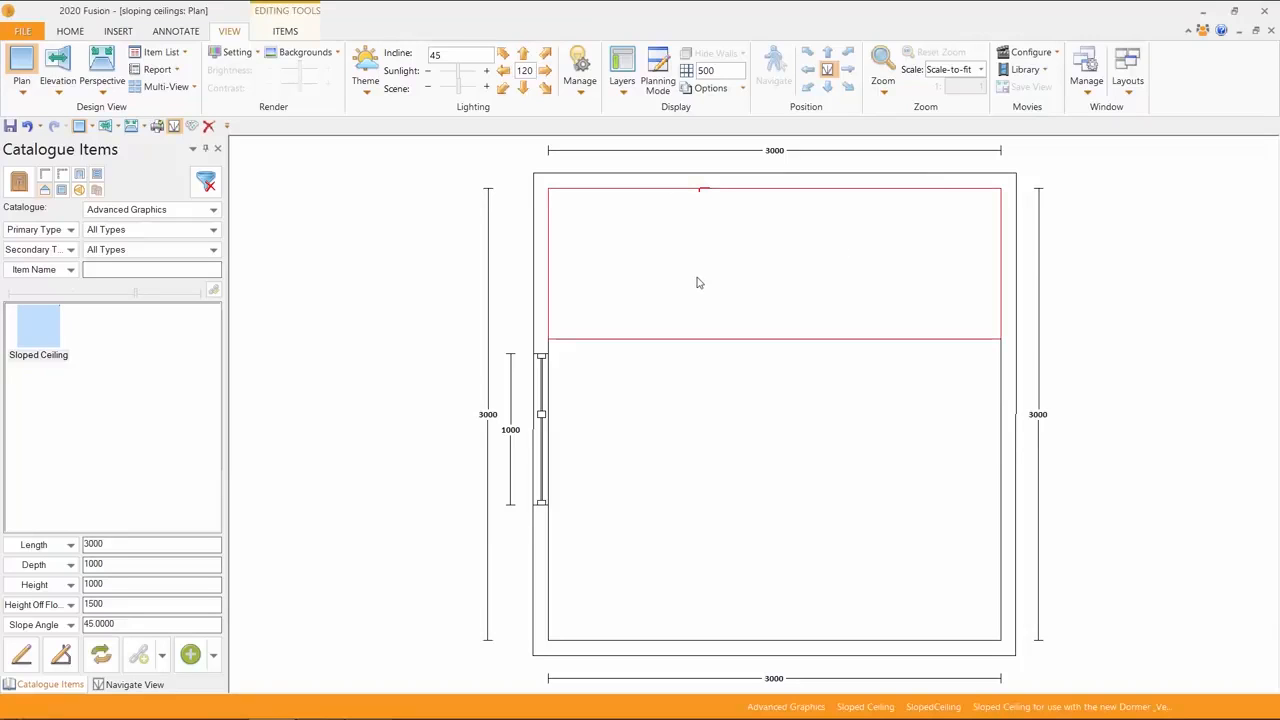
{"action": "key", "text": "Delete"}
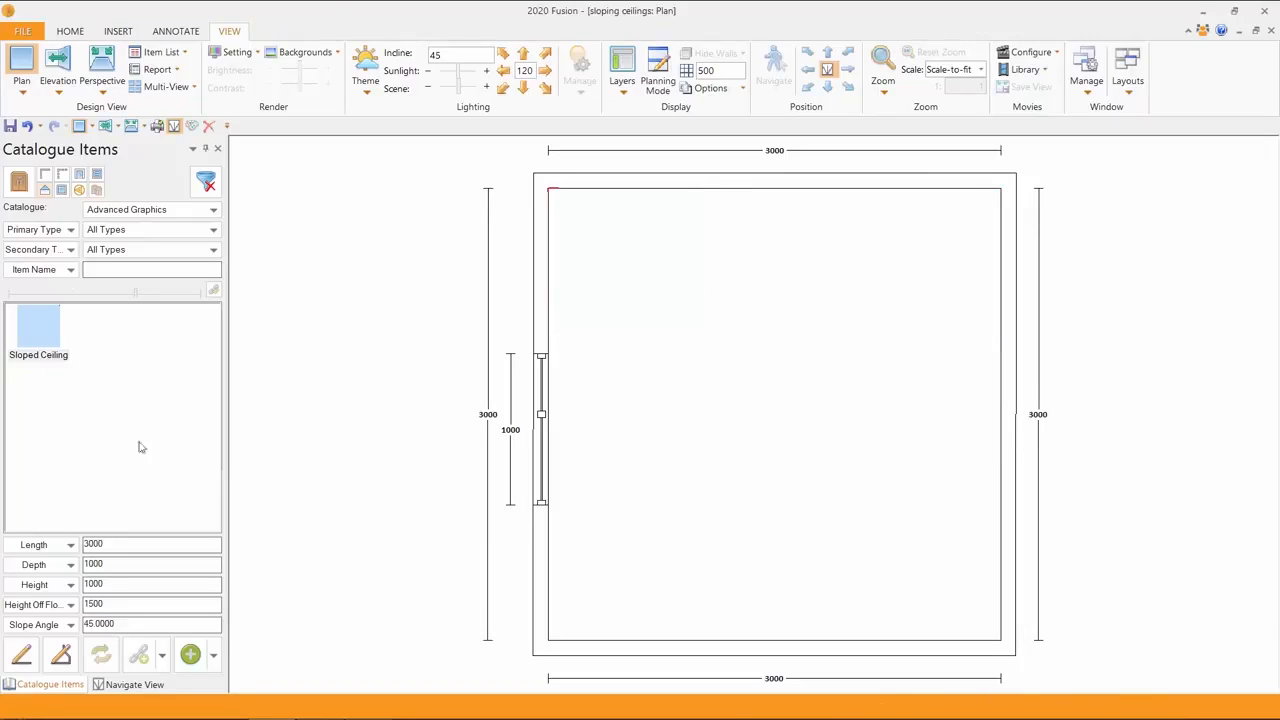
Step: Add a sloped ceiling with a slope angle of 25 along the upper wall and show it in perspective
{"action": "double_click", "coordinate": [136, 628]}
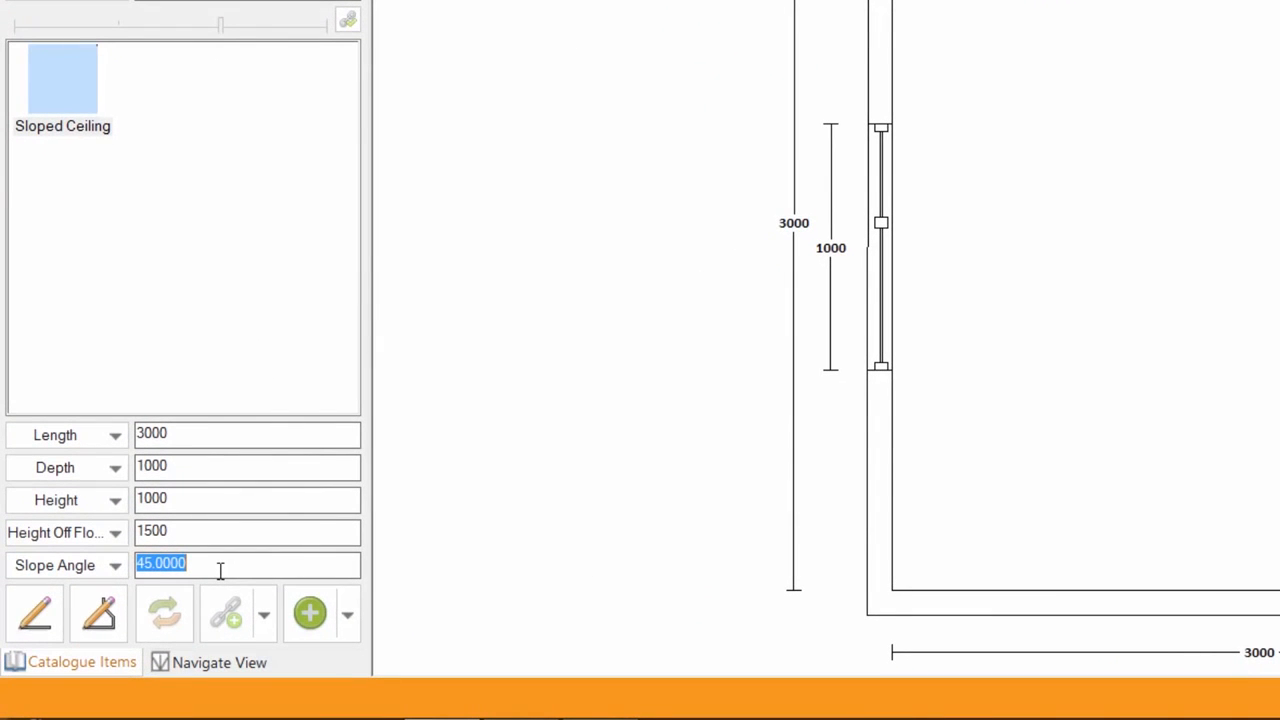
{"action": "type", "text": "25"}
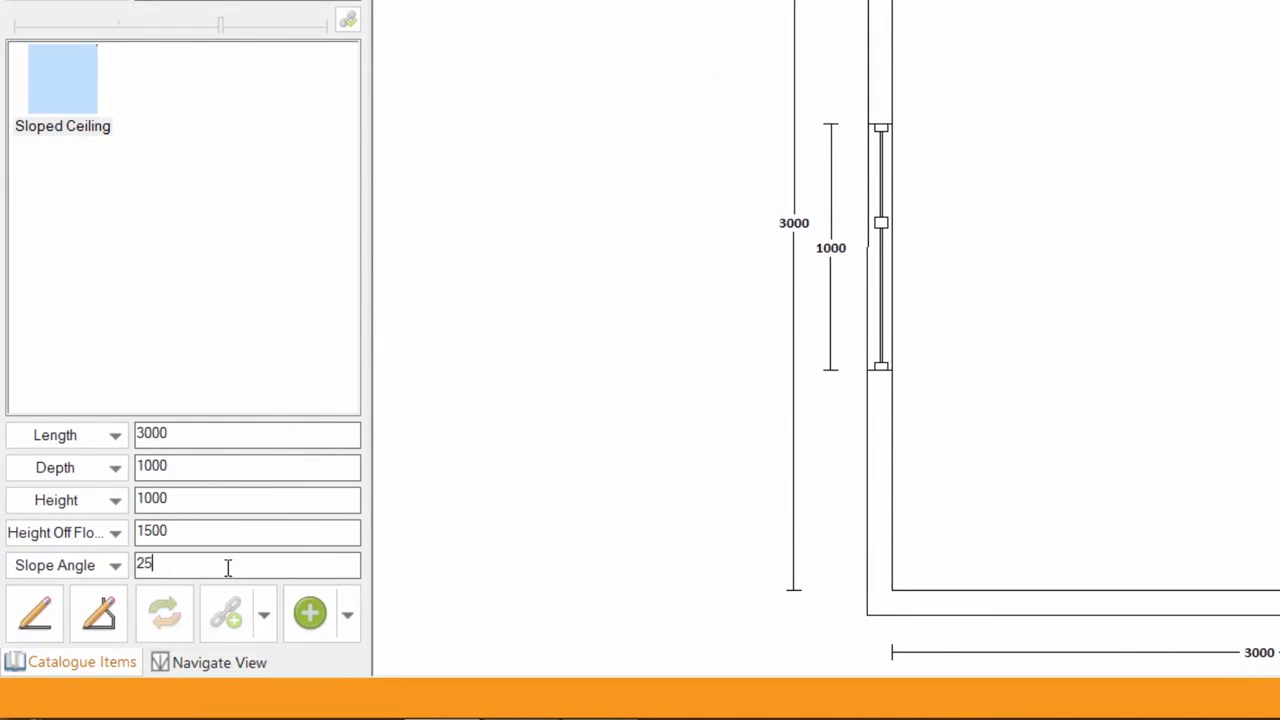
{"action": "left_click", "coordinate": [243, 530]}
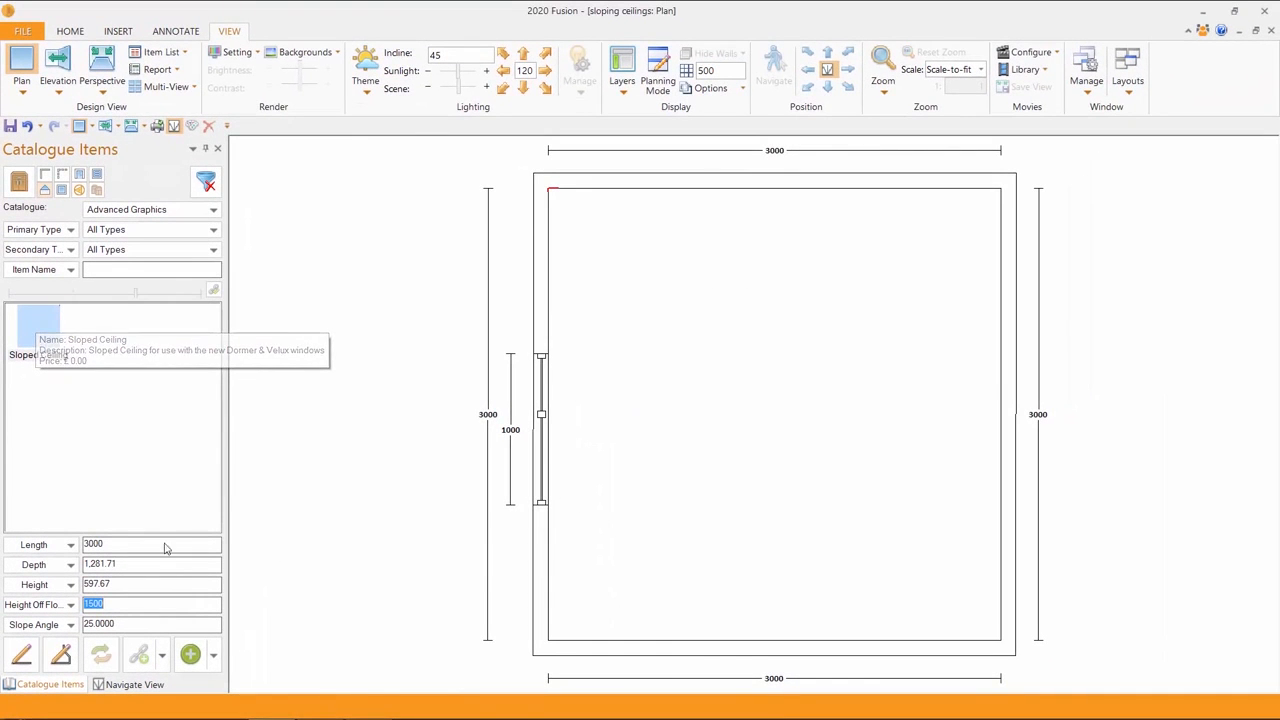
{"action": "left_click", "coordinate": [191, 656]}
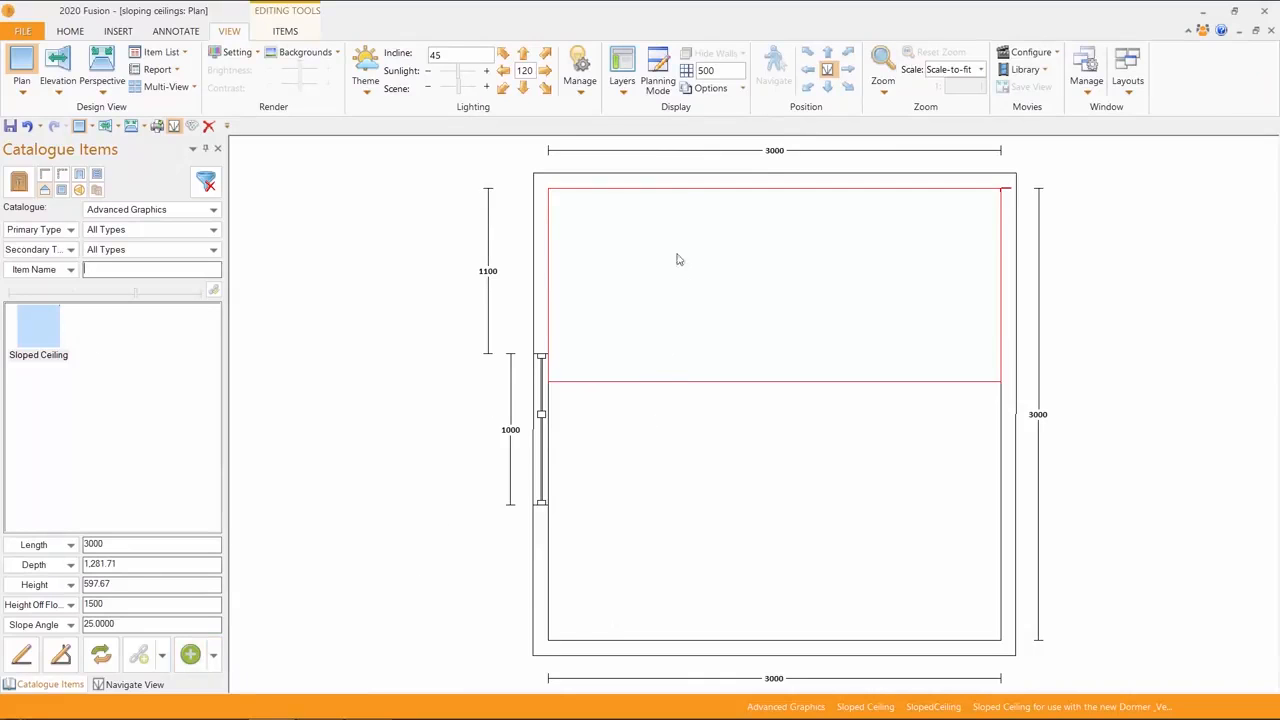
{"action": "left_click", "coordinate": [101, 75]}
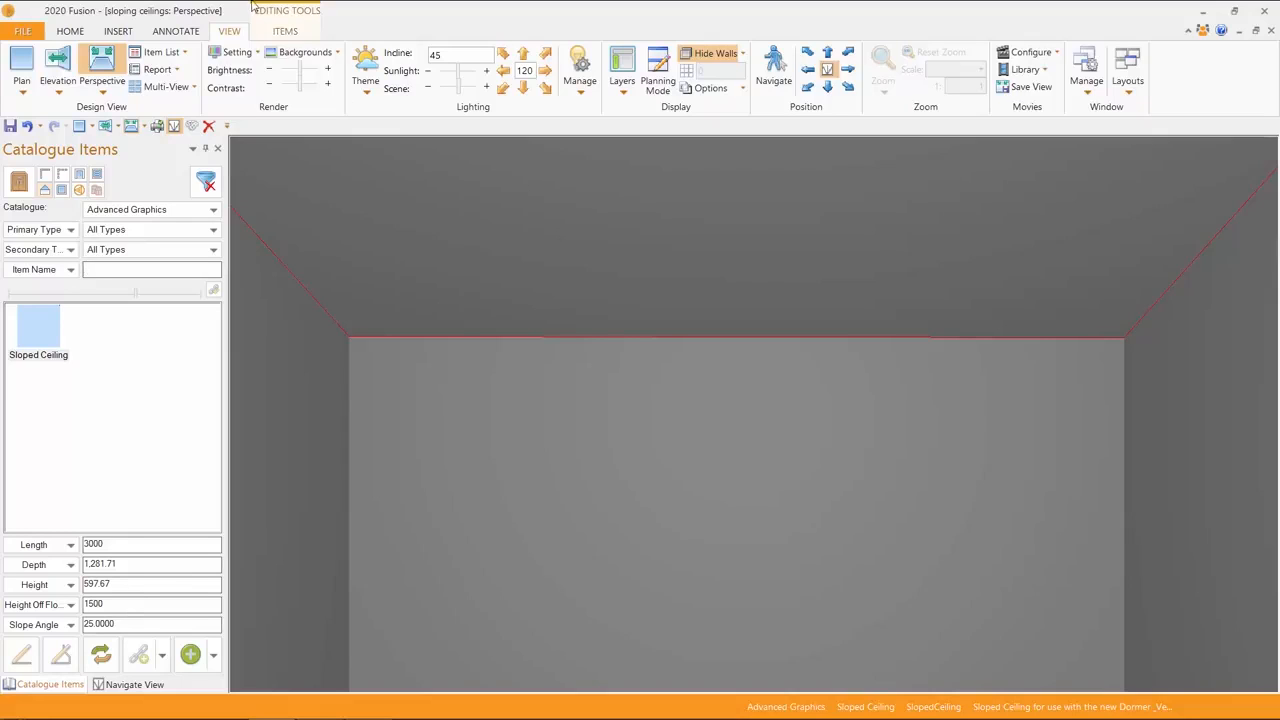
Step: Set the sloped ceiling's Z position to 1000 and deselect it
{"action": "left_click", "coordinate": [285, 32]}
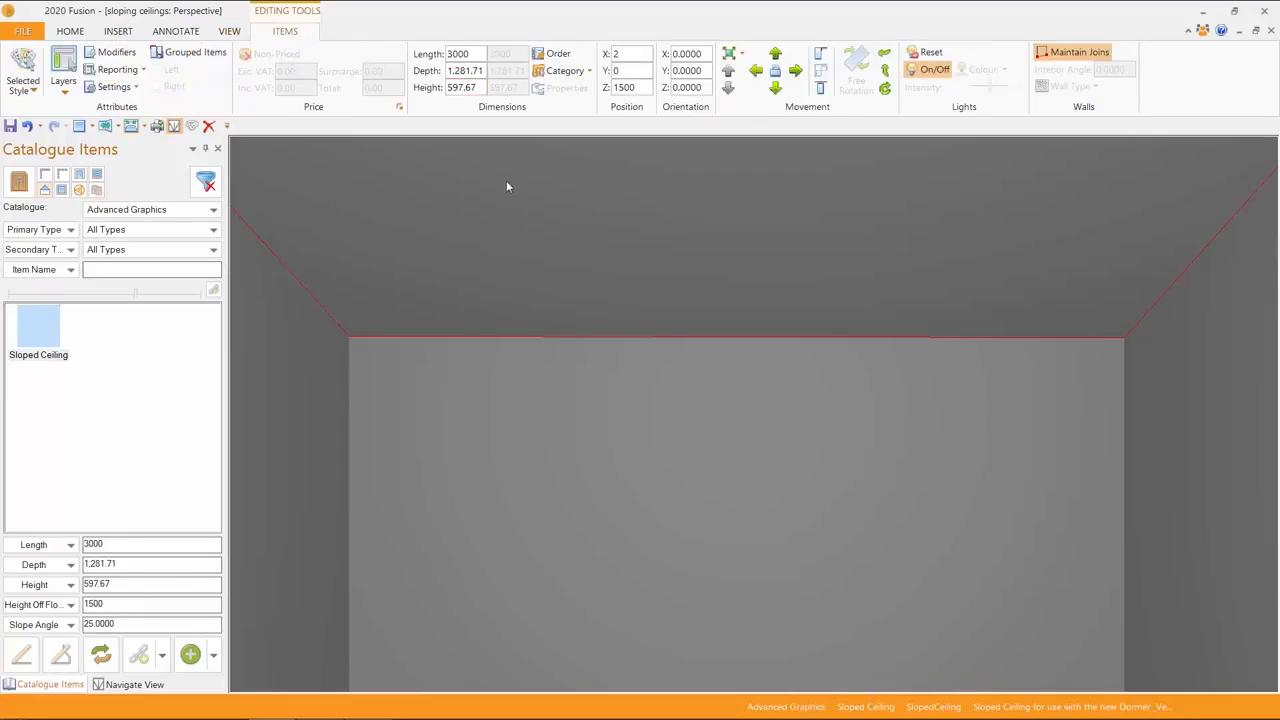
{"action": "key", "text": "ctrl"}
{"action": "key", "text": "ctrl"}
{"action": "double_click", "coordinate": [640, 88]}
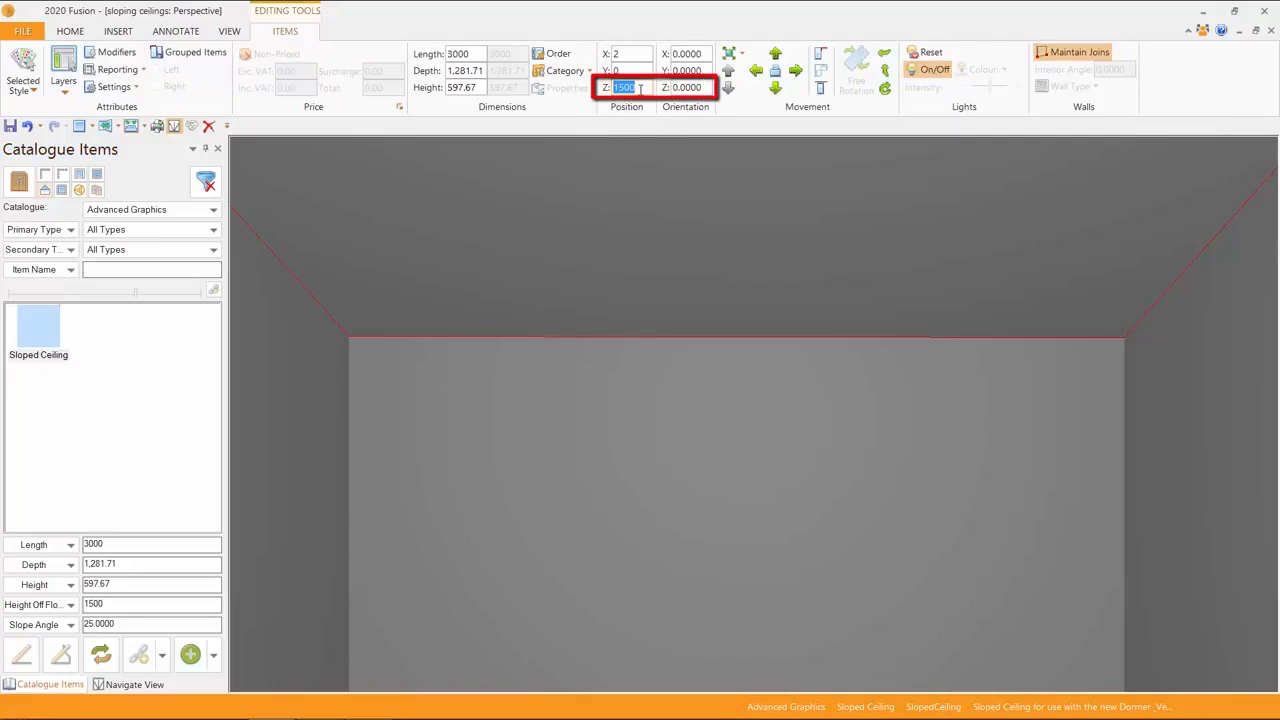
{"action": "type", "text": "1000"}
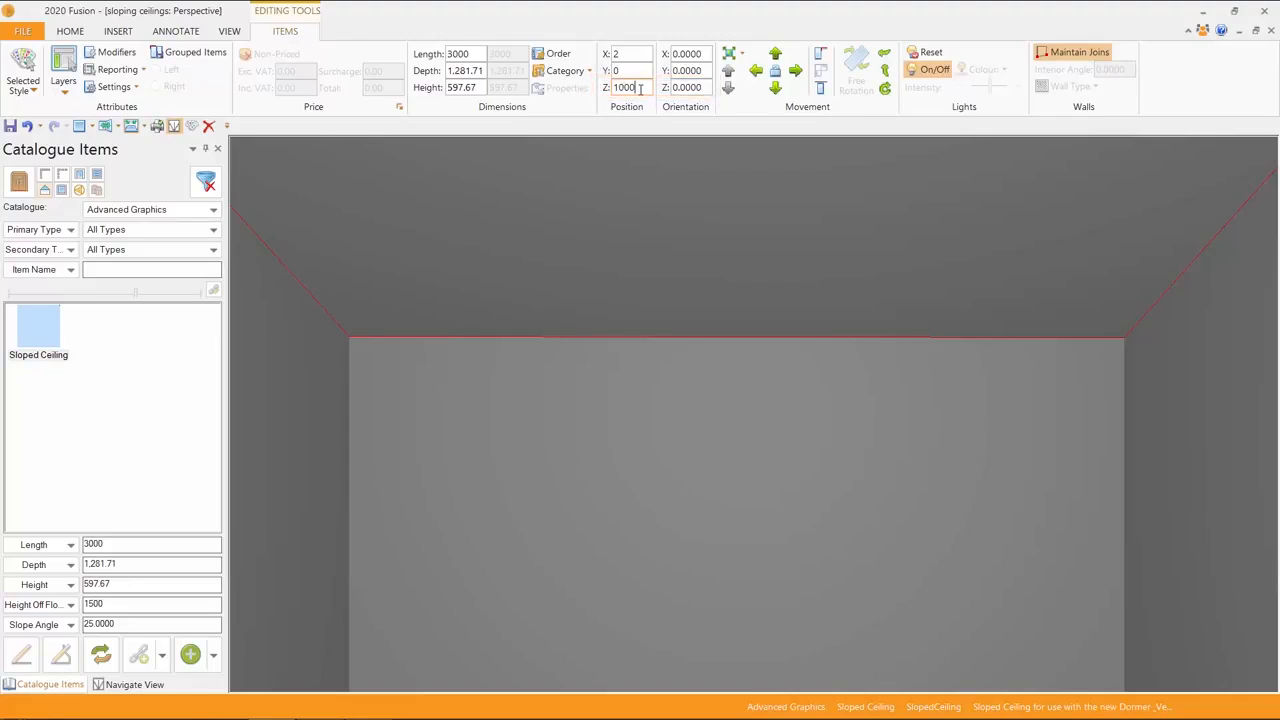
{"action": "key", "text": "Return"}
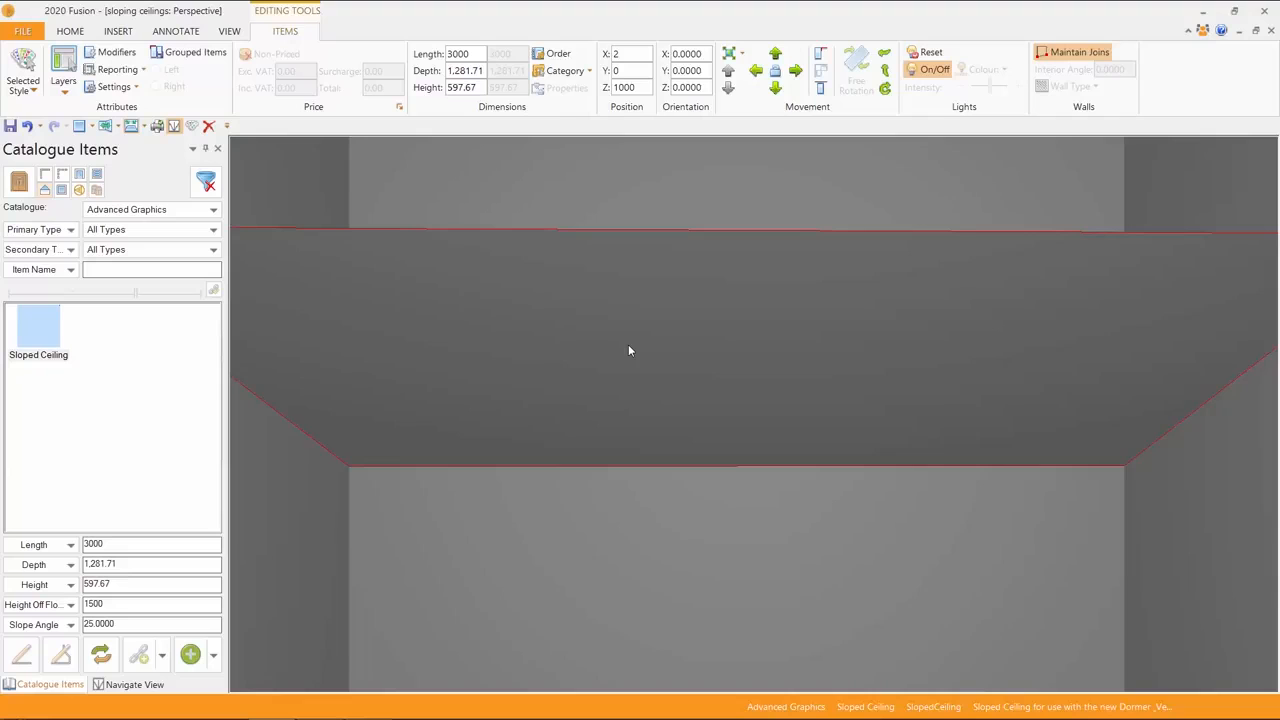
{"action": "key", "text": "Escape"}
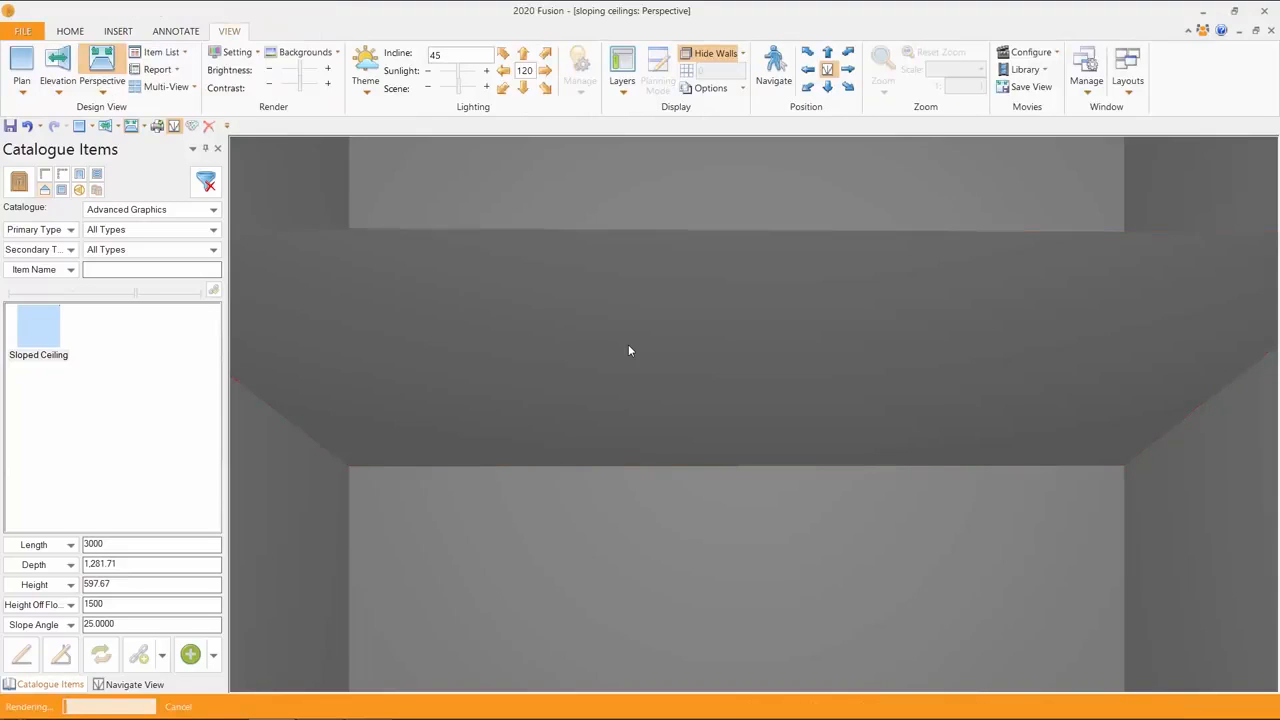